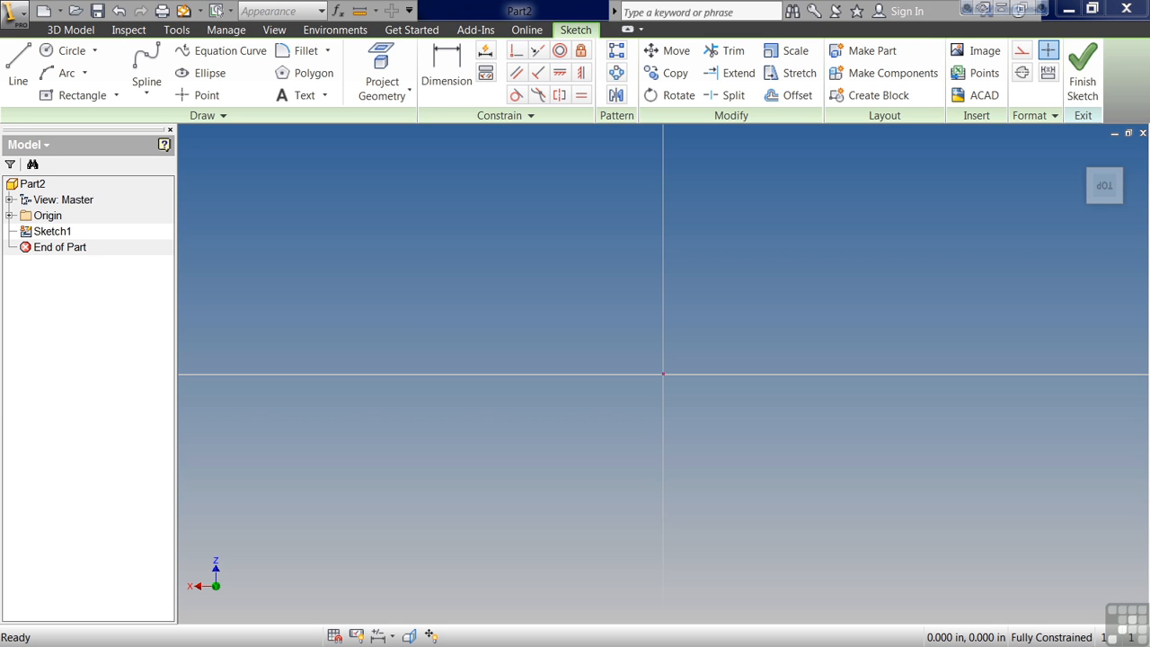
# Step: Sketch a connected stepped profile of five lines, running across, down, across, up about 0.117 in and a short way across
pyautogui.click(18, 71)
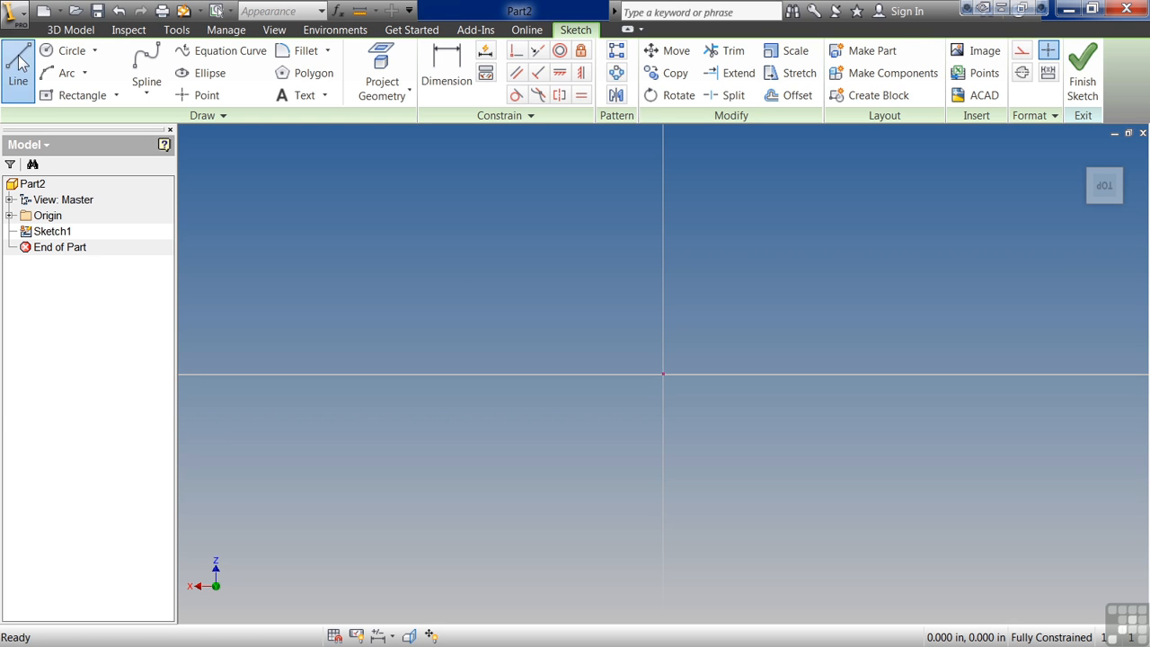
pyautogui.click(387, 268)
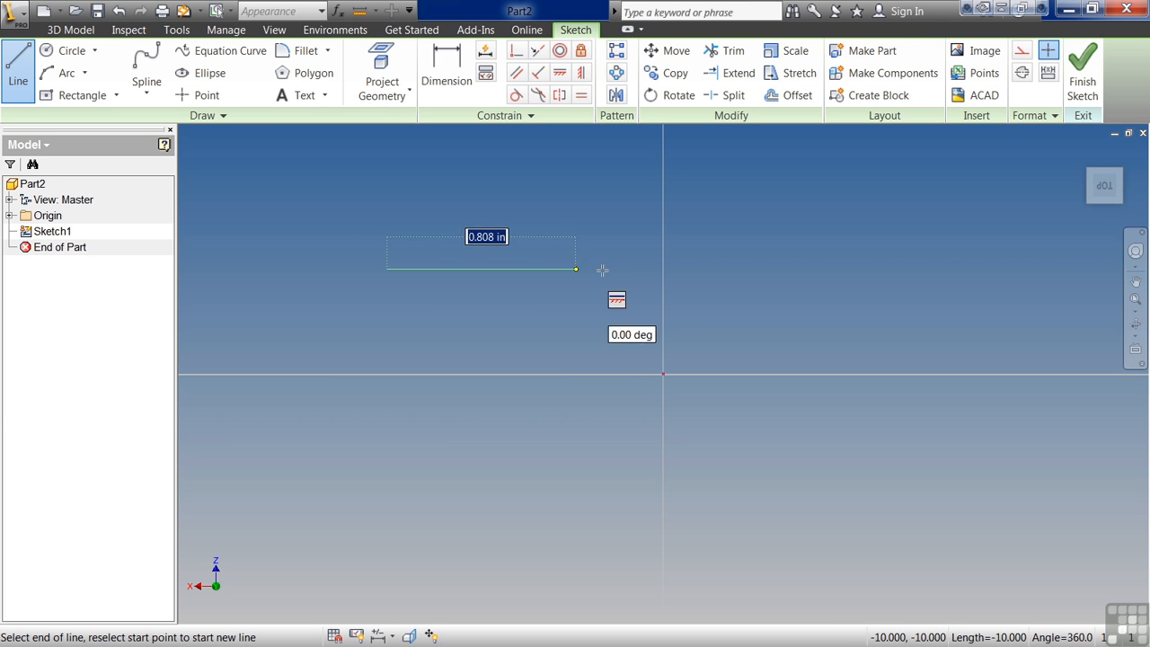
pyautogui.click(704, 268)
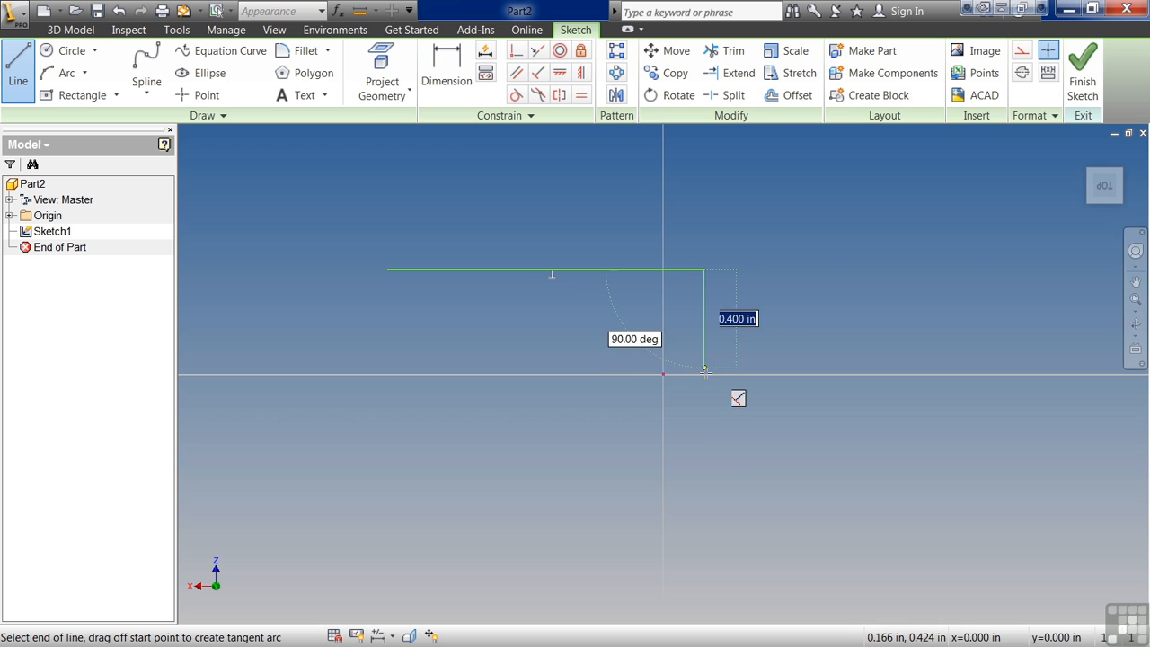
pyautogui.click(704, 429)
pyautogui.click(831, 427)
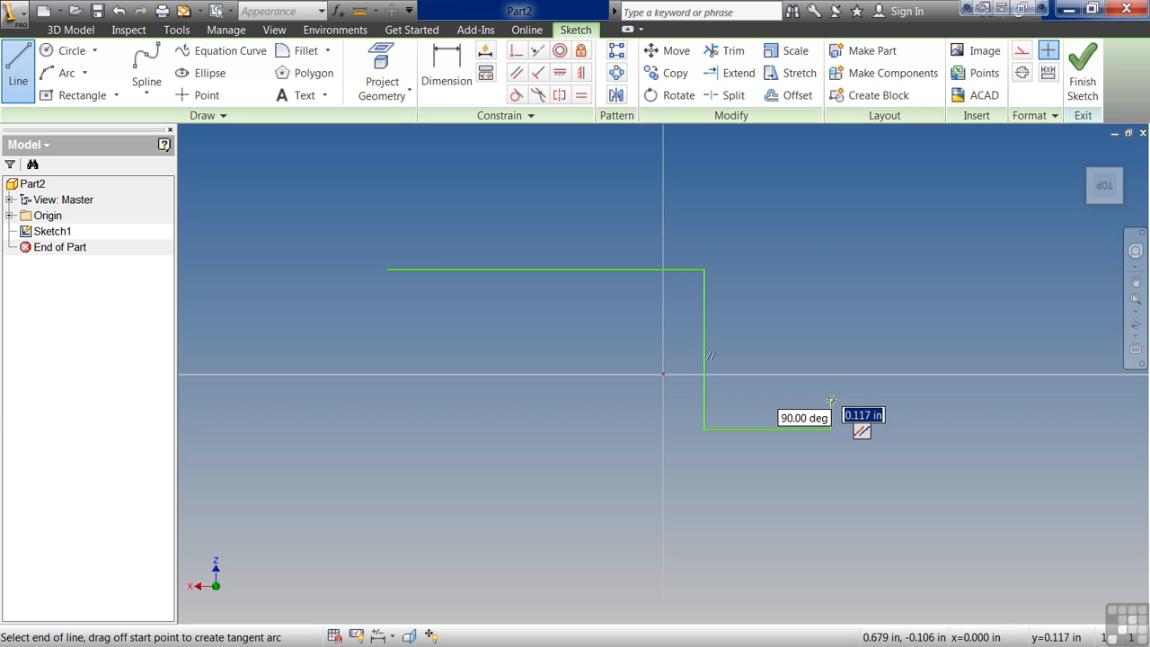
pyautogui.click(831, 400)
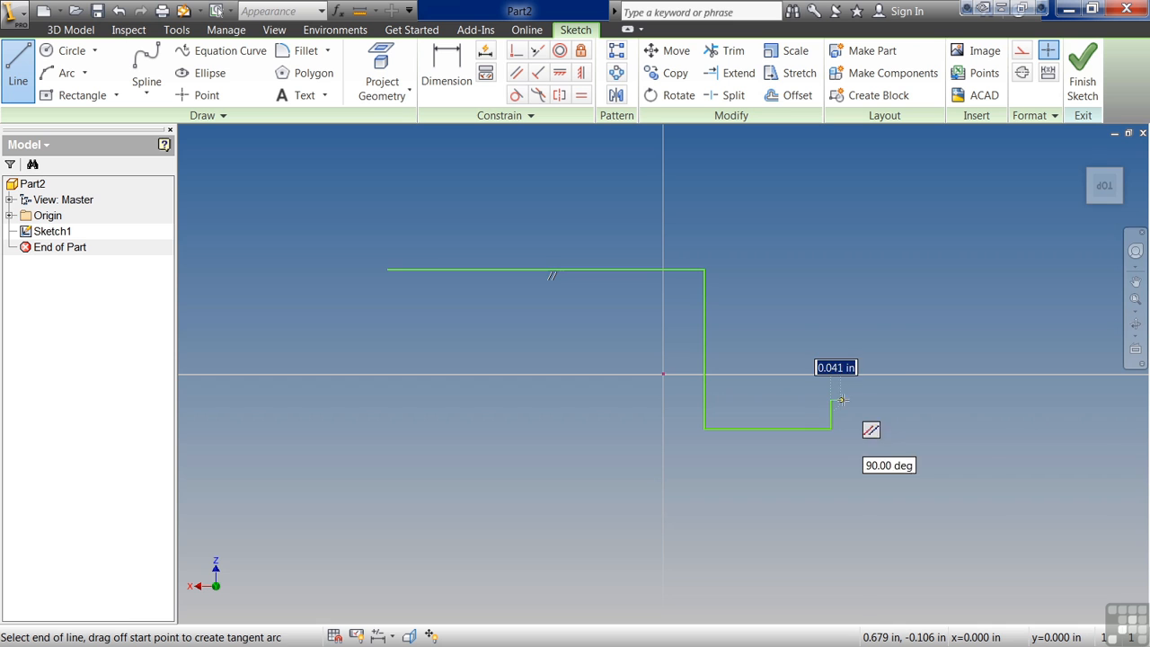
pyautogui.click(870, 400)
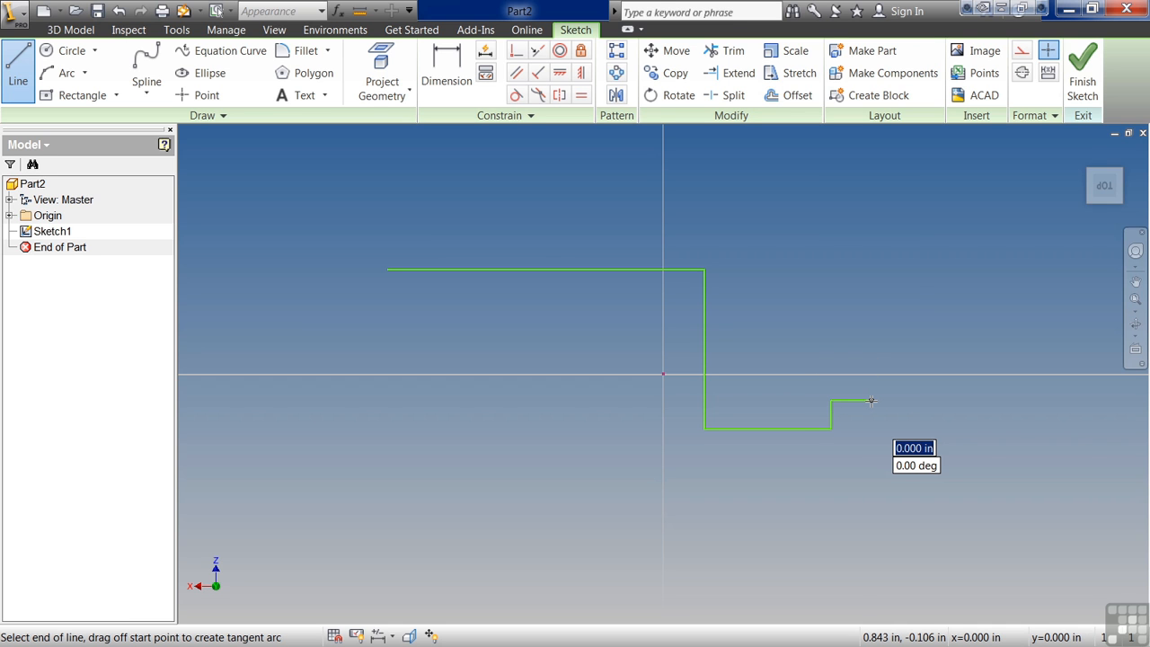
# Step: Extend the profile with a tangent arc, a sloping line back to the tall vertical edge, and a line from there to the profile's start point
pyautogui.moveTo(870, 399); pyautogui.dragTo(879, 256)
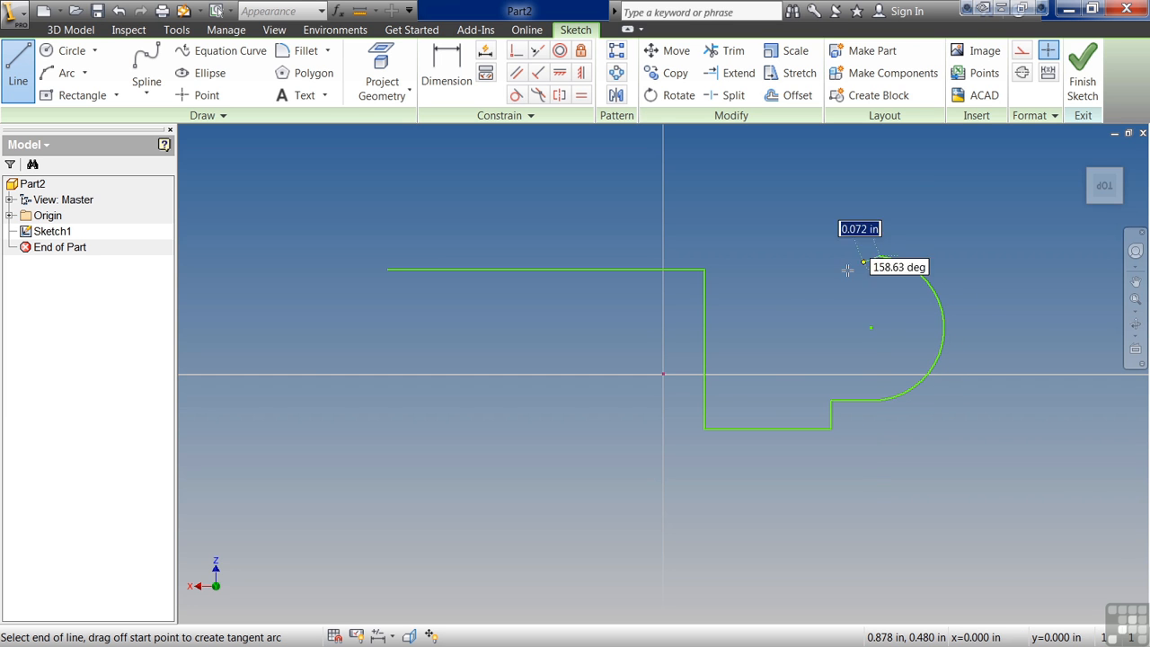
pyautogui.click(703, 348)
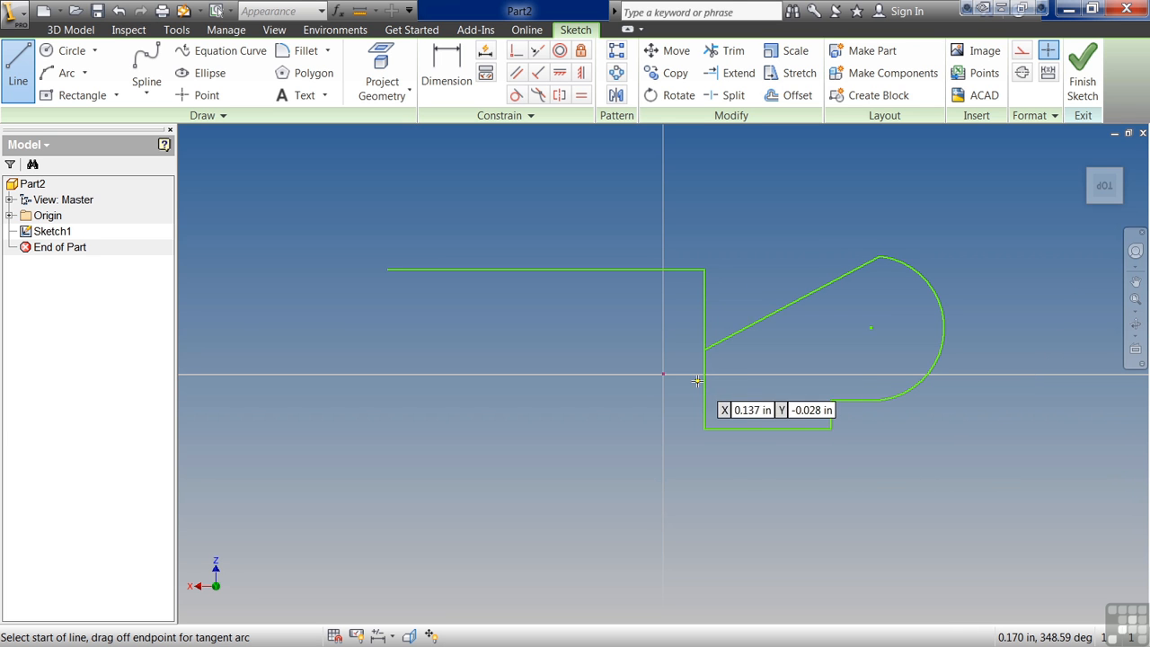
pyautogui.click(703, 349)
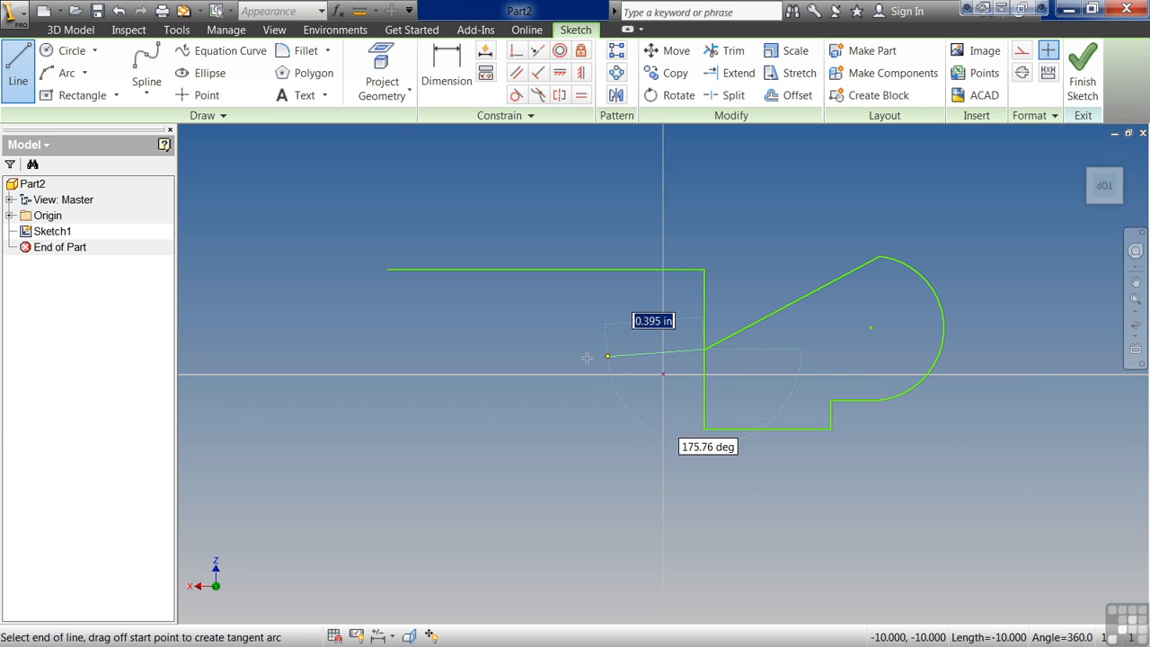
pyautogui.click(387, 270)
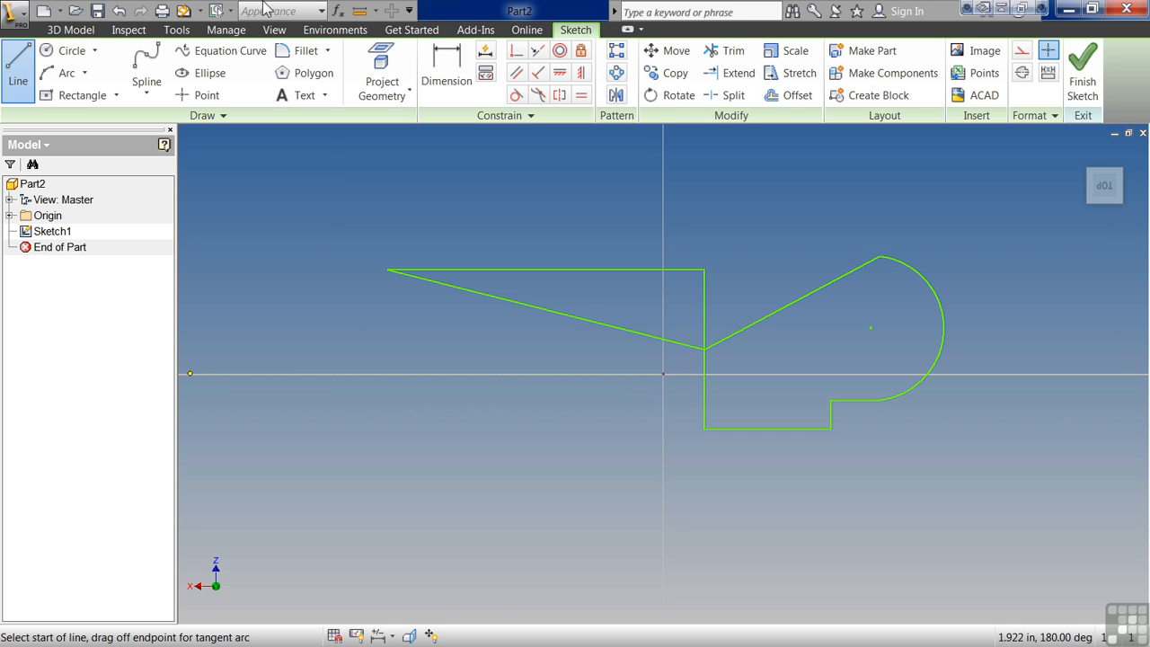
# Step: Sketch a six-sided polygon below the stepped profile
pyautogui.click(311, 72)
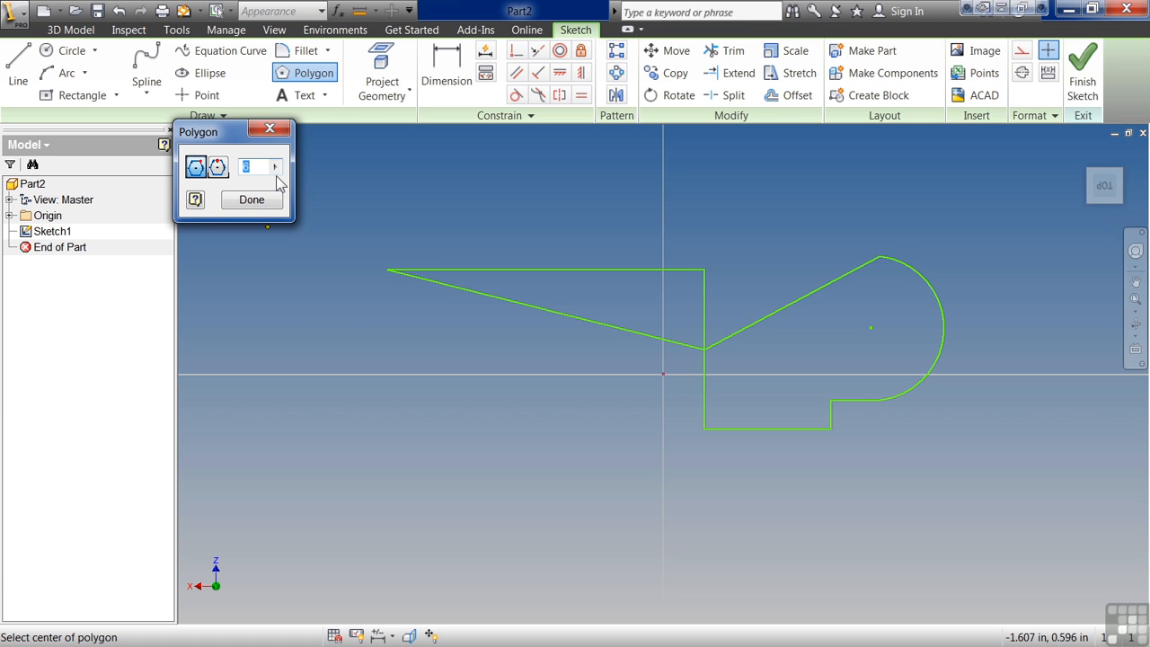
pyautogui.click(391, 442)
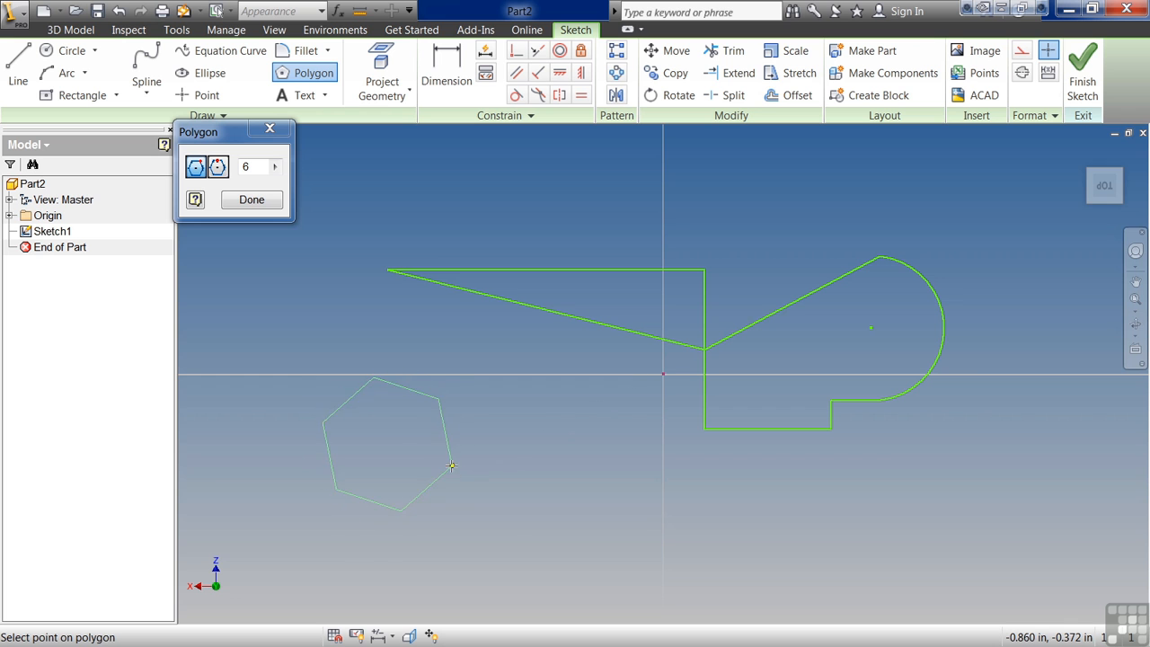
pyautogui.click(440, 534)
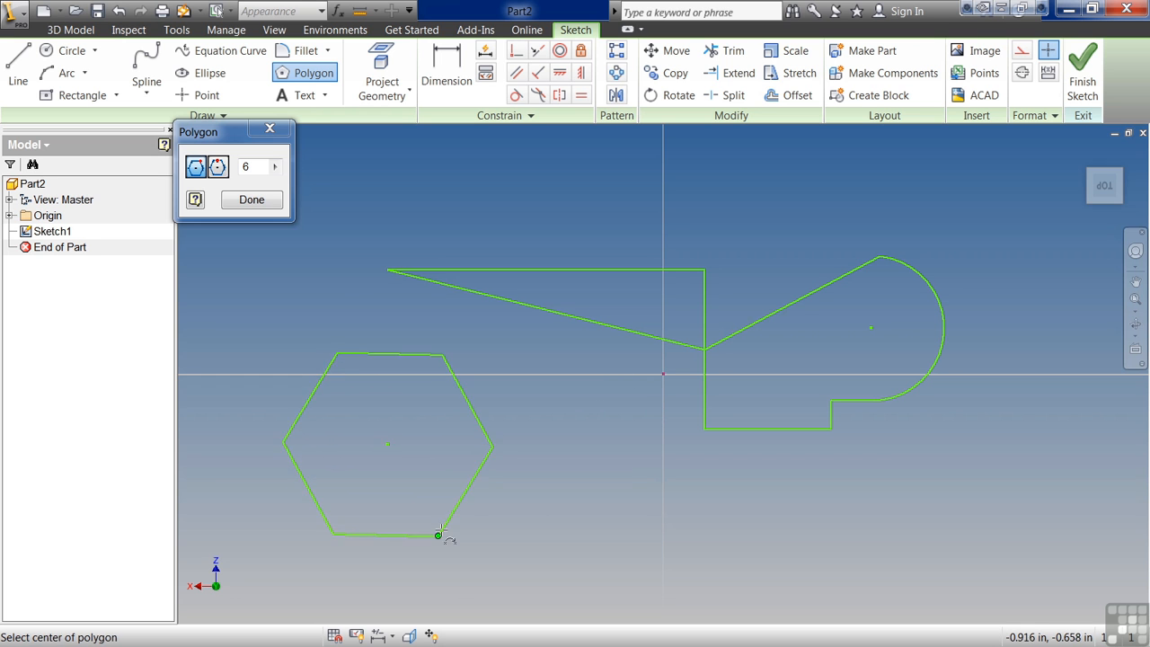
pyautogui.press('Escape')
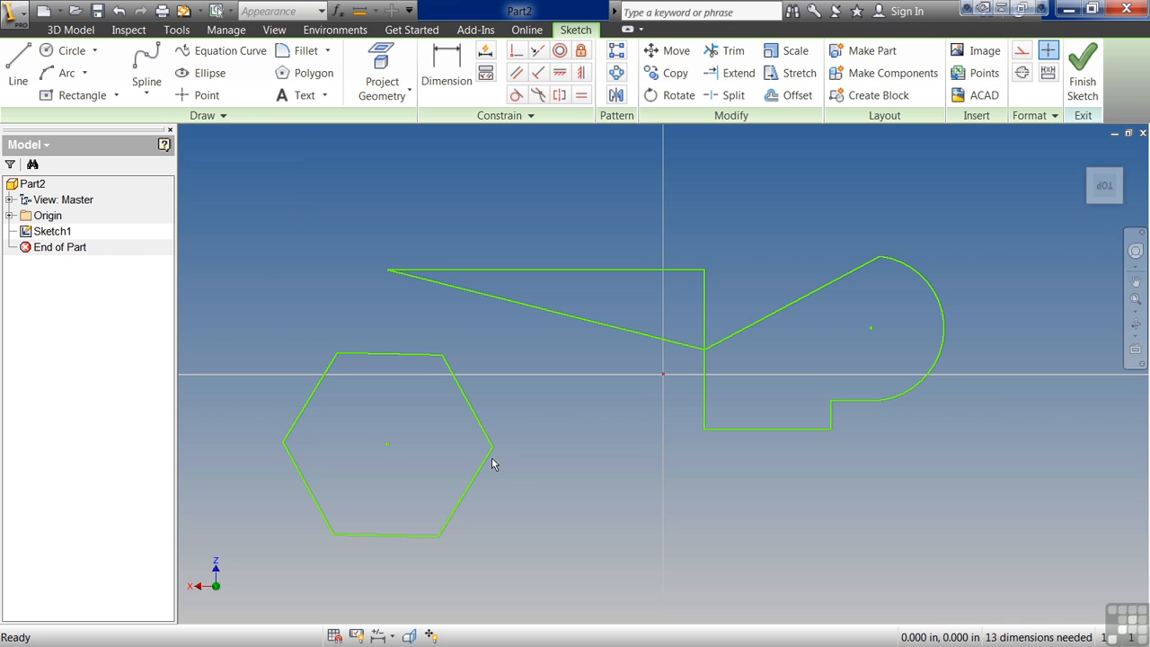
# Step: Move the hexagon slightly upward and dimension the distance between two opposite parallel sides as 0.5 in
pyautogui.moveTo(492, 449); pyautogui.dragTo(459, 392)
pyautogui.press('d')
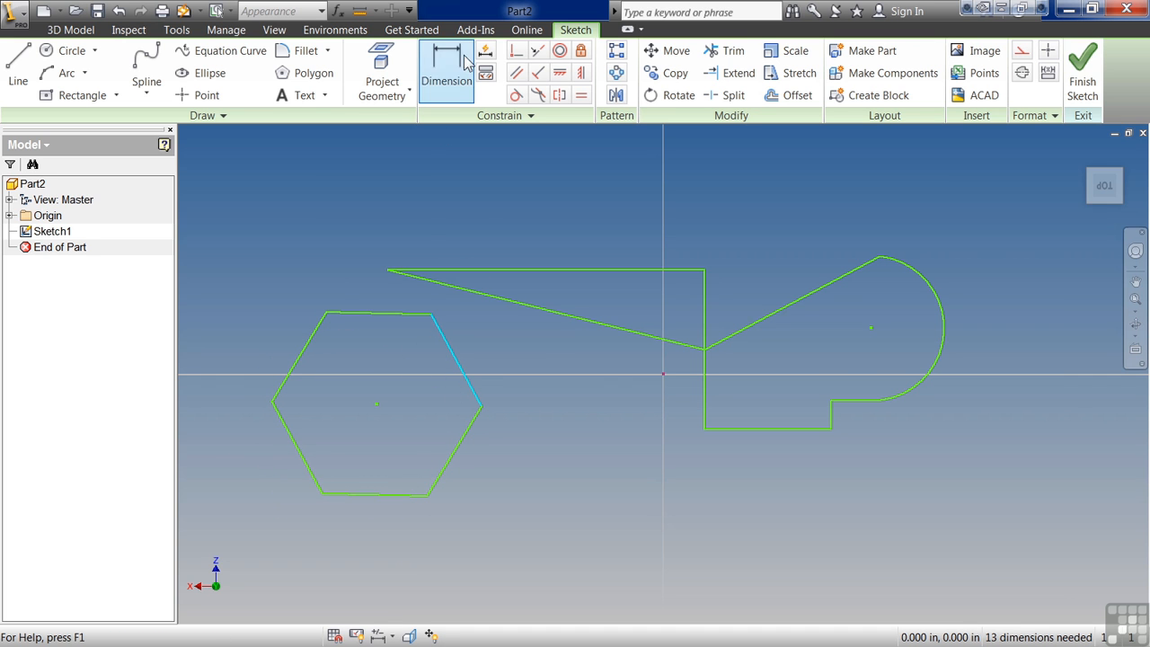
pyautogui.click(458, 364)
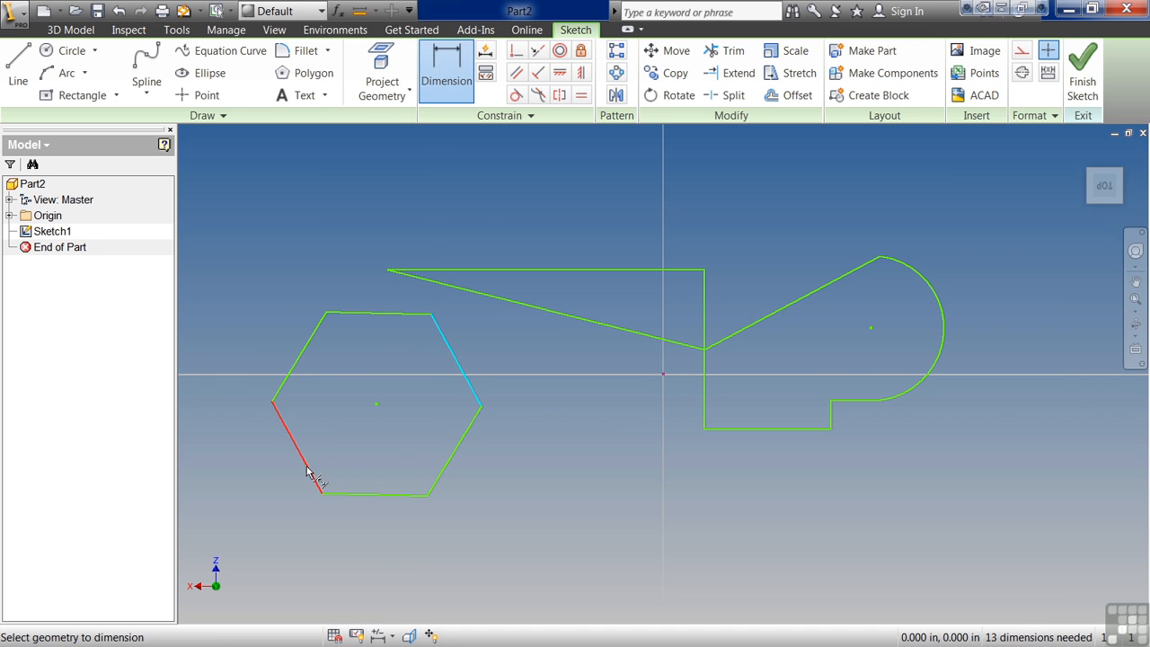
pyautogui.click(314, 476)
pyautogui.click(442, 528)
pyautogui.write('.5')
pyautogui.press('Return')
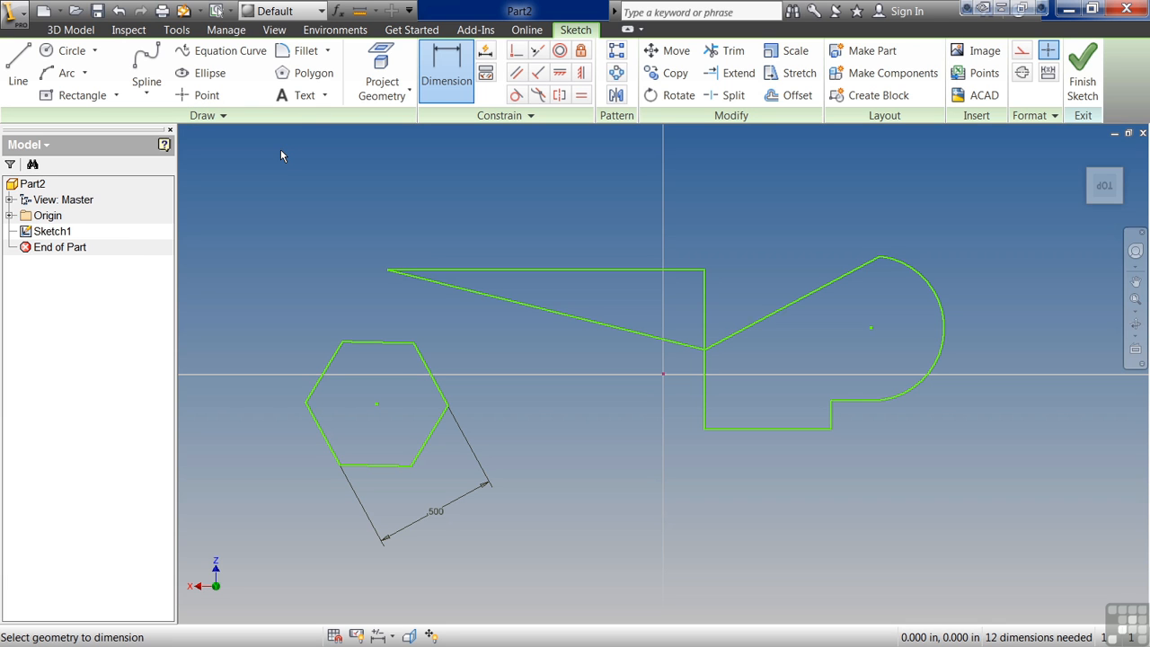
# Step: Apply 0.125 in fillets between a hexagon side and the tall vertical line, and between that line and the profile's lower horizontal line
pyautogui.click(329, 51)
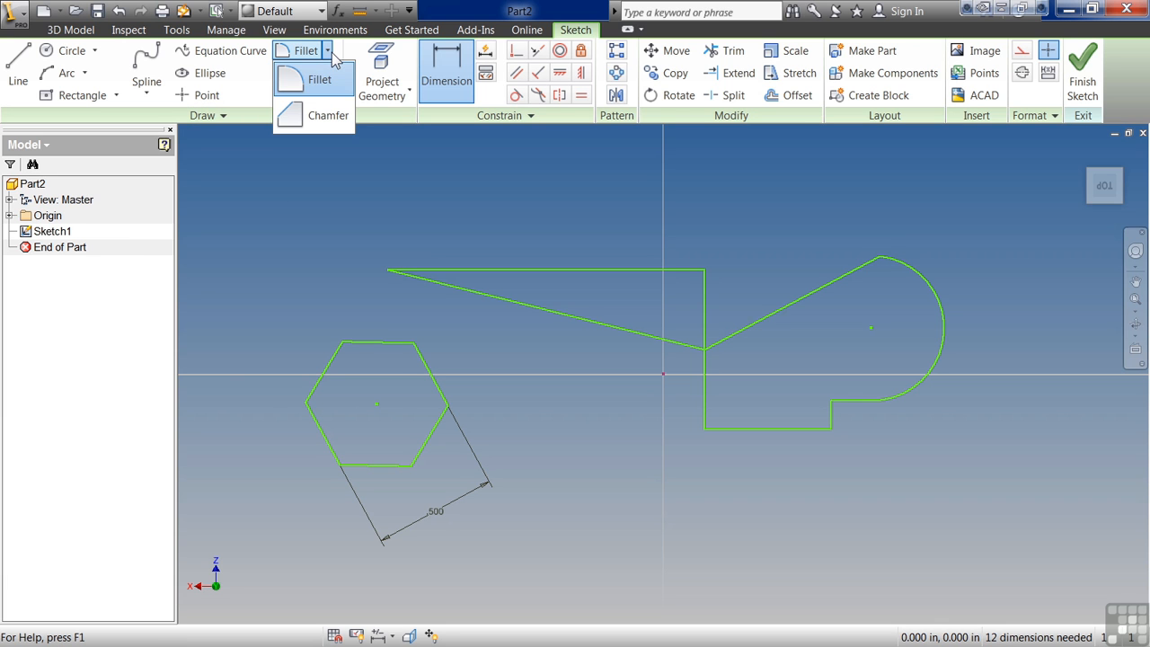
pyautogui.click(320, 80)
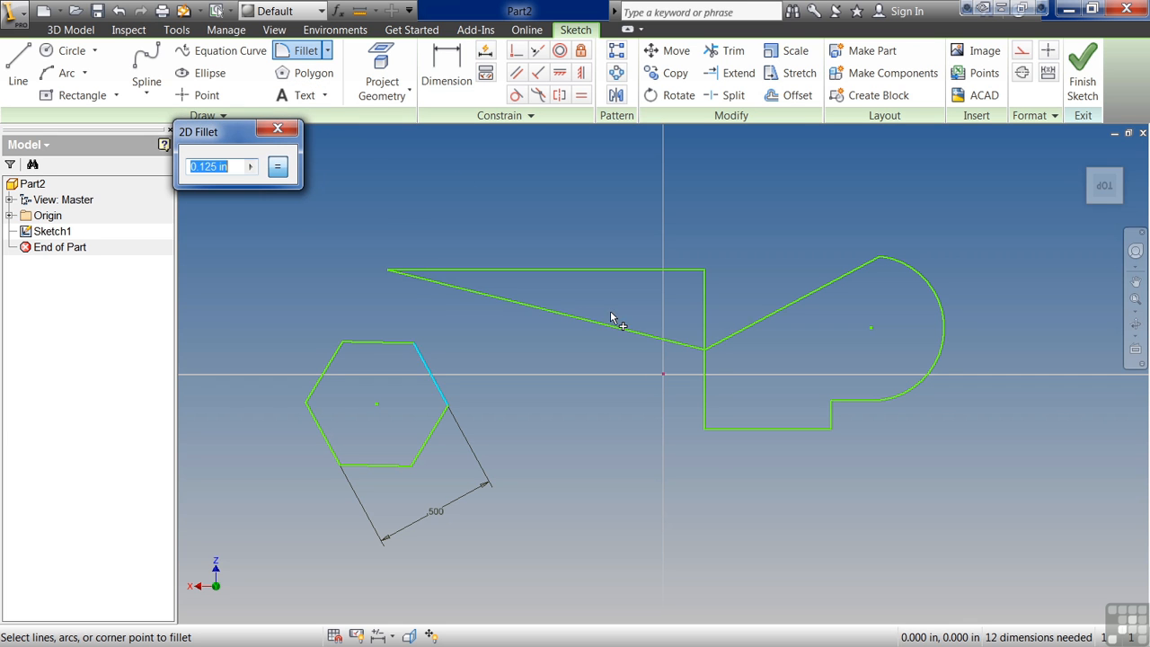
pyautogui.click(705, 409)
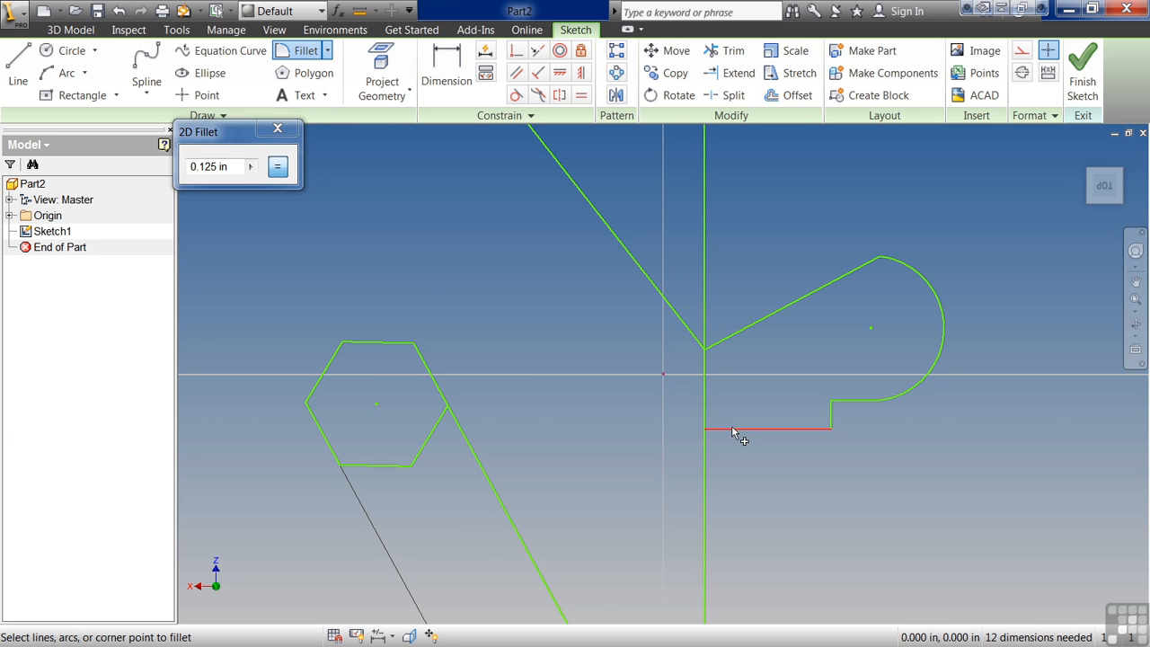
pyautogui.click(731, 429)
pyautogui.scroll(-2, 544, 412)
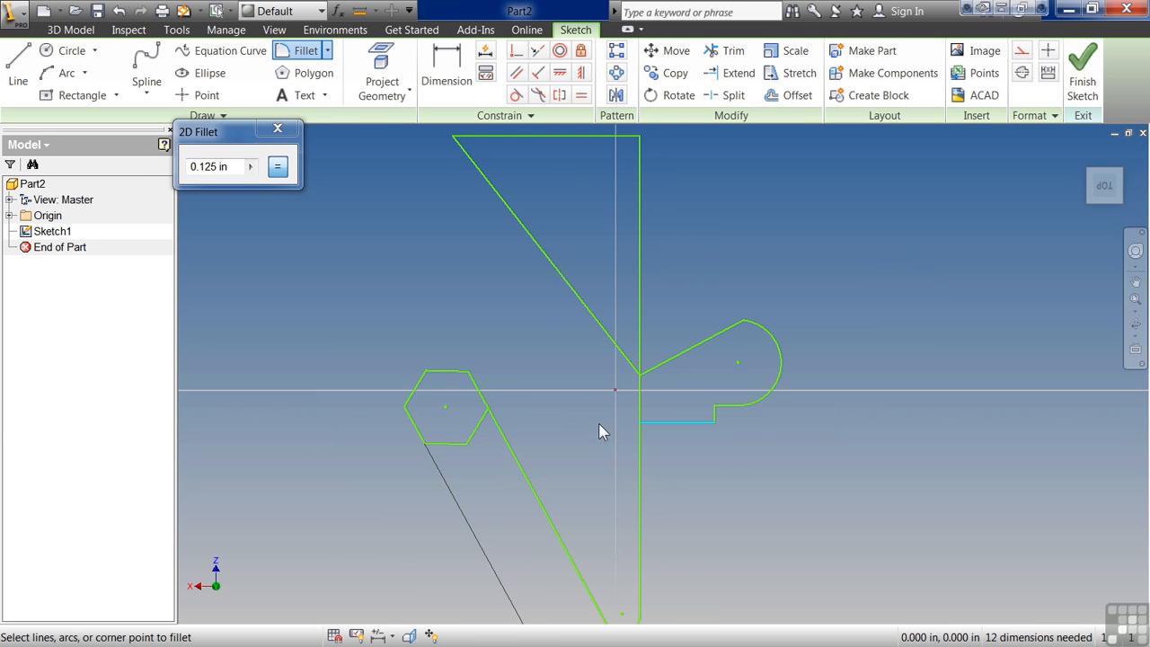
pyautogui.click(640, 447)
# Step: Fillet the triangle's sharp outer corner, where the sloping line meets the horizontal line, with a 0.125 in radius
pyautogui.scroll(-2, 696, 469)
pyautogui.moveTo(692, 473); pyautogui.dragTo(595, 413, button='middle')
pyautogui.click(469, 227)
pyautogui.click(485, 212)
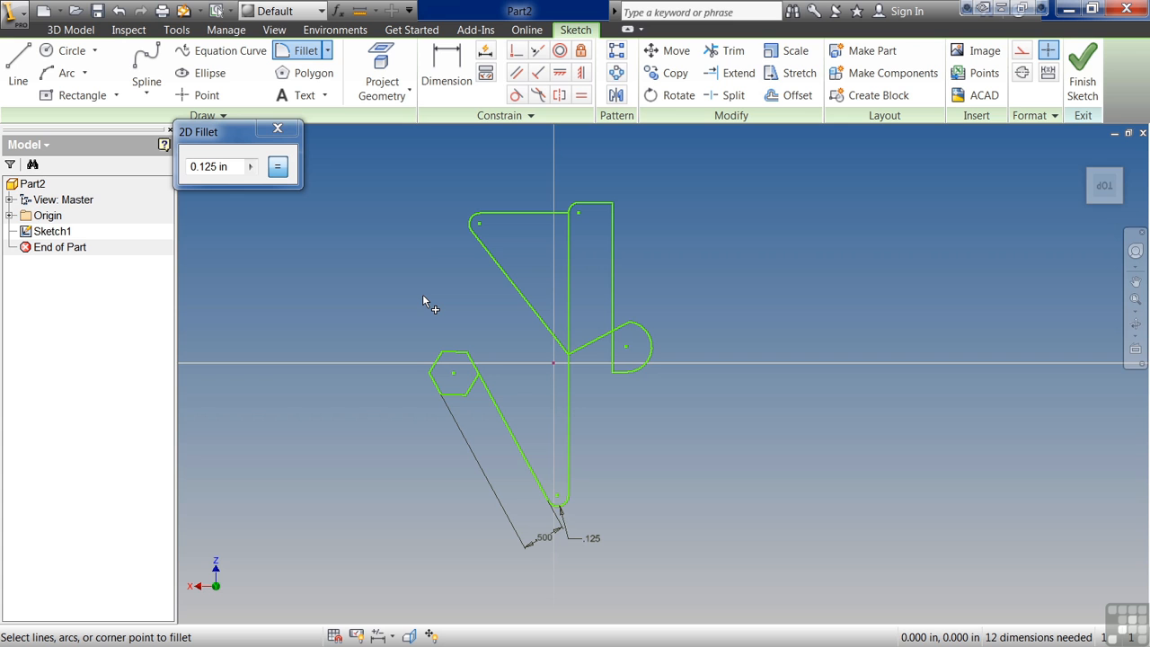
# Step: Switch off the equal-radius fillet option and chamfer the upper unrounded corner of the narrow vertical section by 0.125 in
pyautogui.click(278, 167)
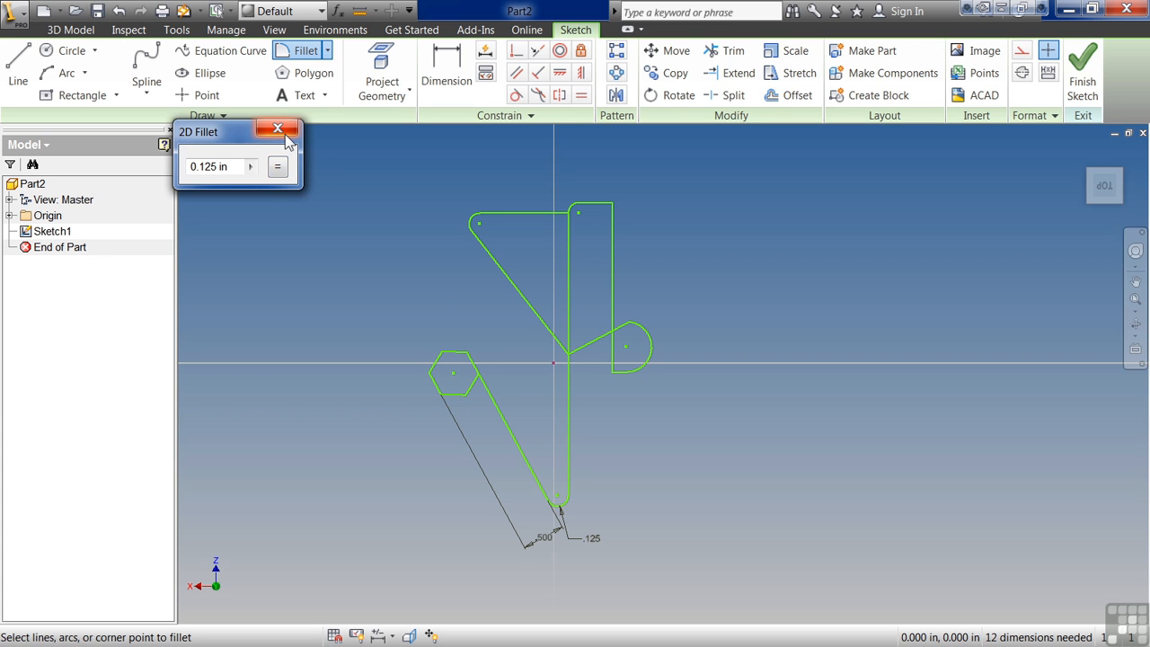
pyautogui.press('Escape')
pyautogui.click(327, 50)
pyautogui.click(316, 119)
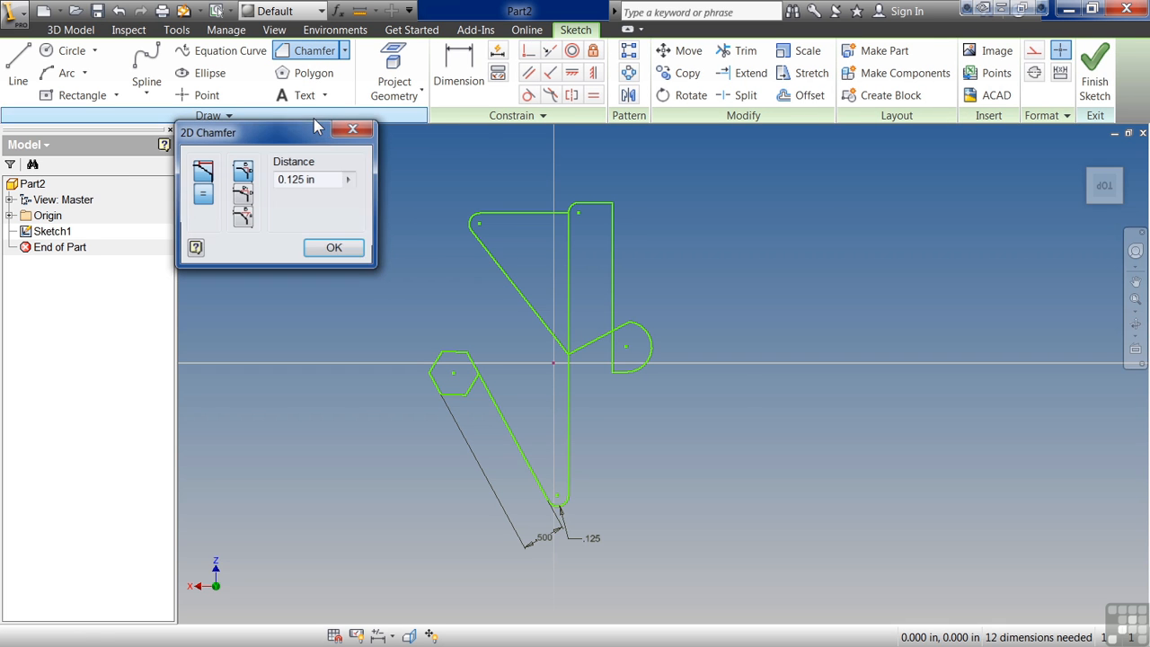
pyautogui.click(611, 247)
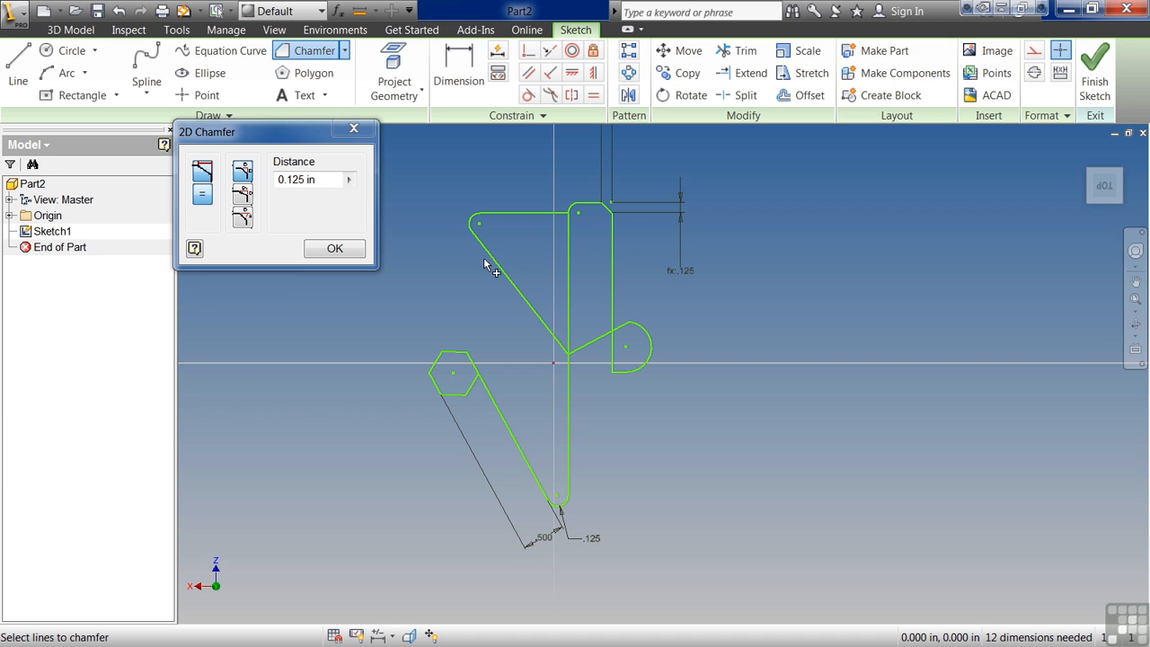
pyautogui.click(328, 248)
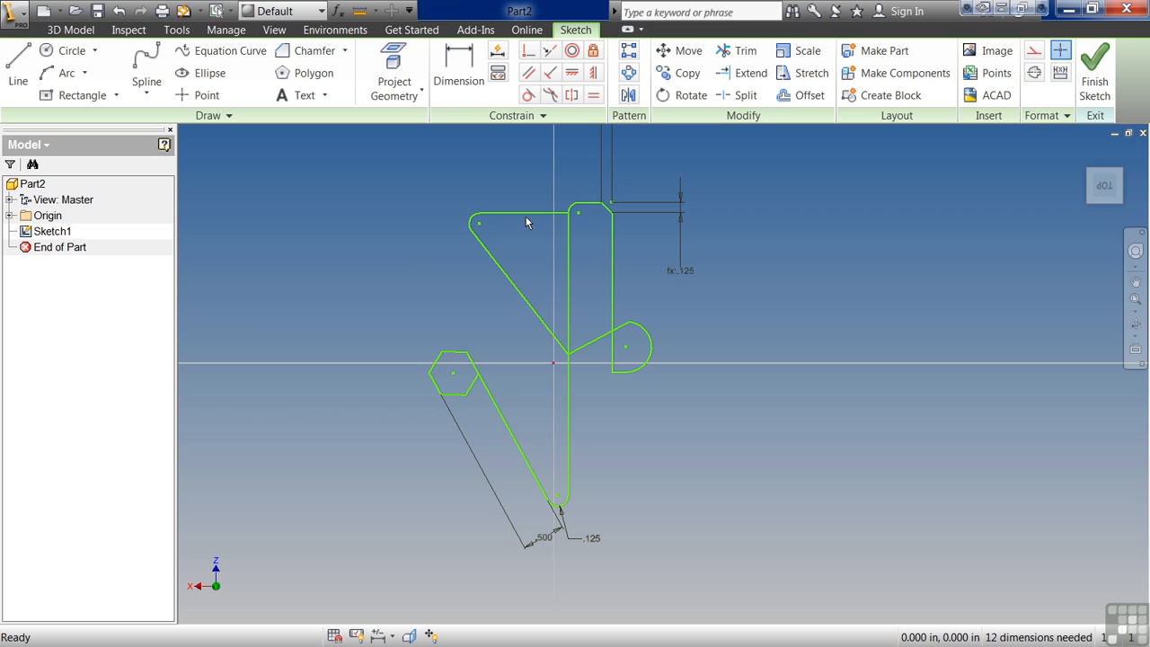
# Step: Reshape the sketch by pulling the triangle's horizontal line, its sloping line and the horizontal line's free endpoint to new positions
pyautogui.moveTo(526, 211); pyautogui.dragTo(508, 156)
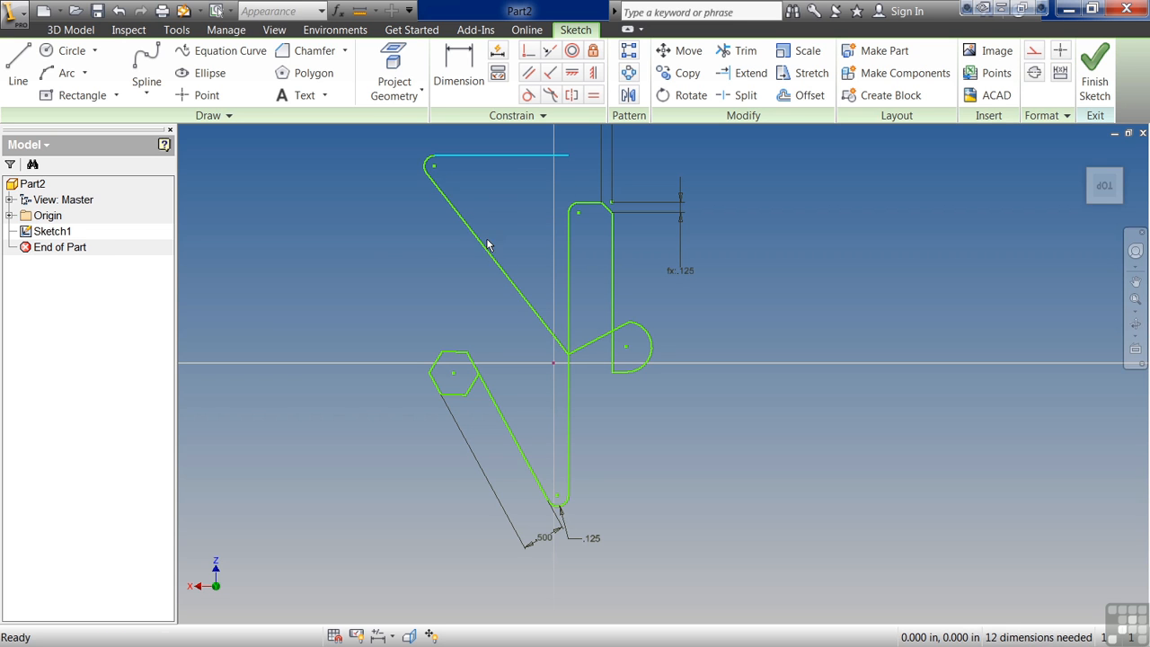
pyautogui.moveTo(482, 251); pyautogui.dragTo(457, 266)
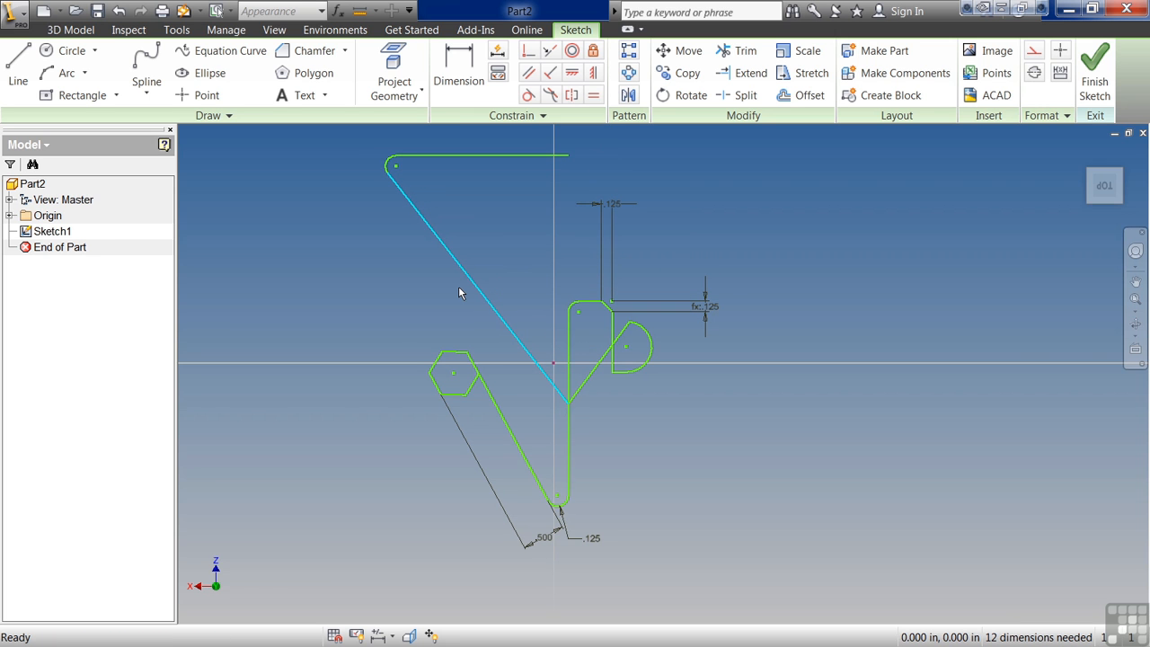
pyautogui.click(502, 235)
pyautogui.moveTo(570, 159); pyautogui.dragTo(502, 168)
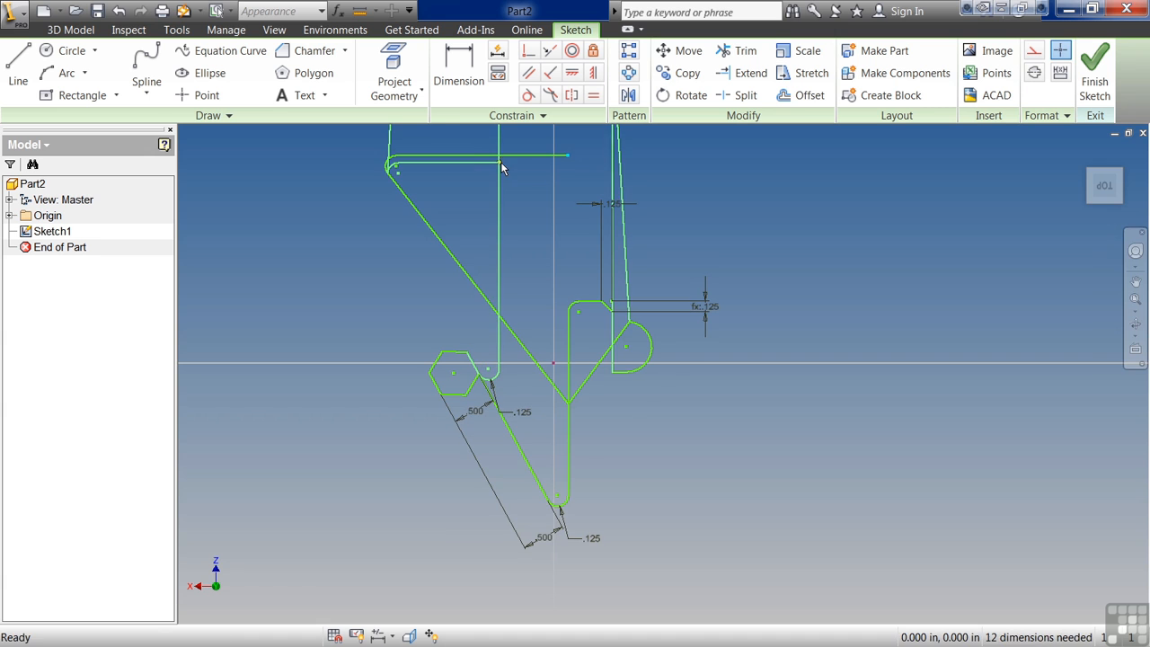
# Step: Delete all geometry and dimensions in the sketch
pyautogui.scroll(2, 586, 408)
pyautogui.moveTo(582, 411); pyautogui.dragTo(606, 512, button='middle')
pyautogui.scroll(6, 605, 493)
pyautogui.moveTo(680, 526)
pyautogui.mouseDown()
pyautogui.moveTo(503, 337)
pyautogui.moveTo(482, 199)
pyautogui.mouseUp()
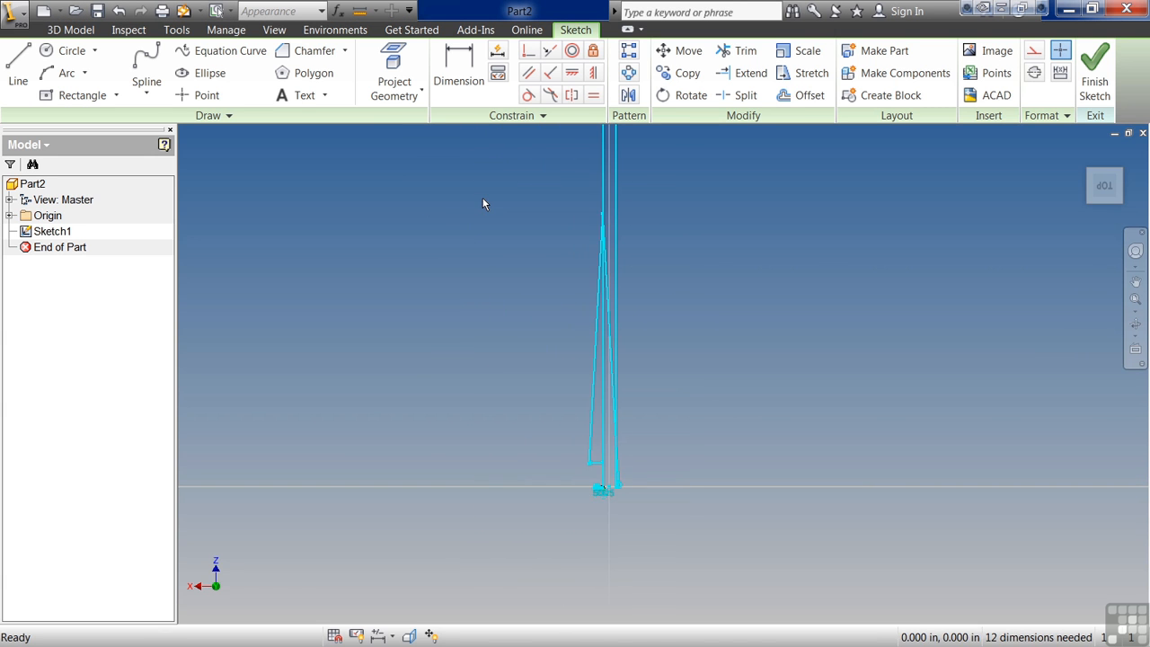
pyautogui.press('Delete')
# Step: Sketch an open stepped chain of three lines starting above the horizontal axis: across, down and across
pyautogui.scroll(-6, 657, 504)
pyautogui.moveTo(291, 390); pyautogui.dragTo(429, 367, button='middle')
pyautogui.click(18, 70)
pyautogui.click(459, 264)
pyautogui.click(594, 265)
pyautogui.click(593, 337)
pyautogui.rightClick(683, 288)
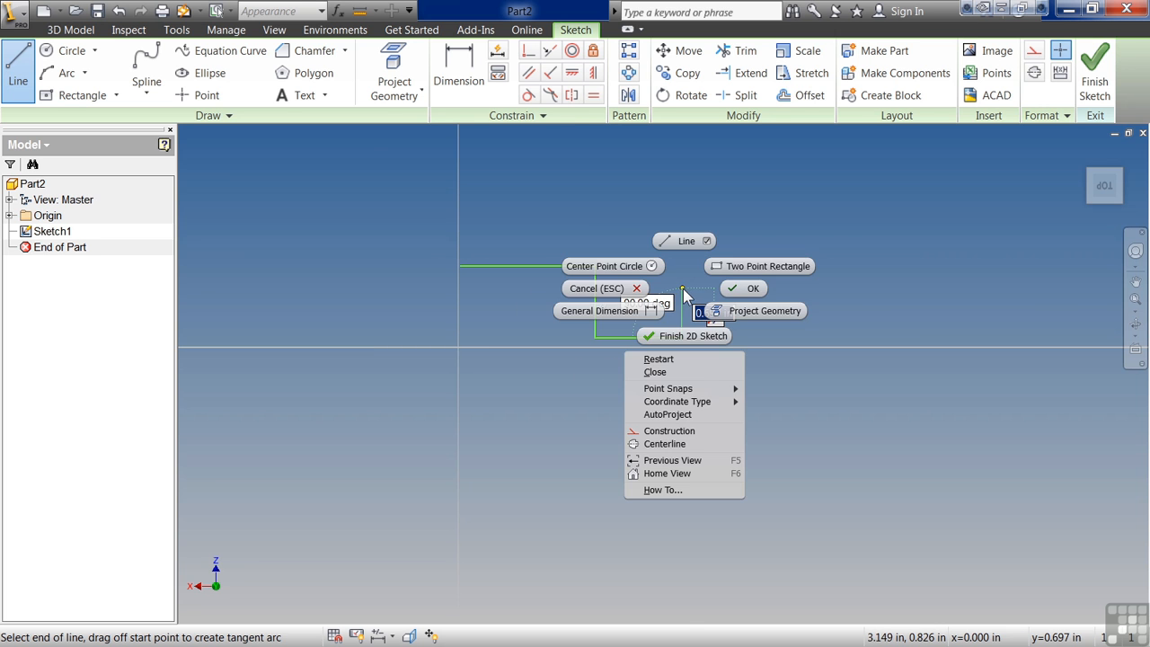
pyautogui.click(732, 291)
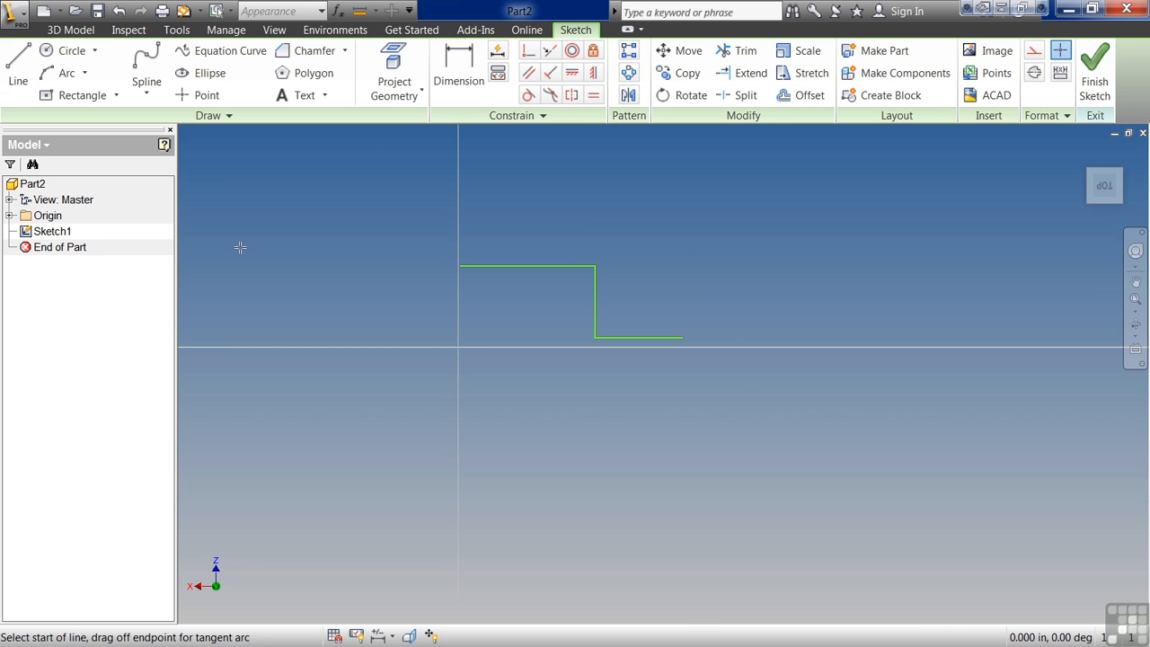
# Step: Sketch an open L-shaped pair of lines whose horizontal leg crosses the vertical segment of the stepped chain
pyautogui.click(616, 302)
pyautogui.click(545, 301)
pyautogui.click(548, 395)
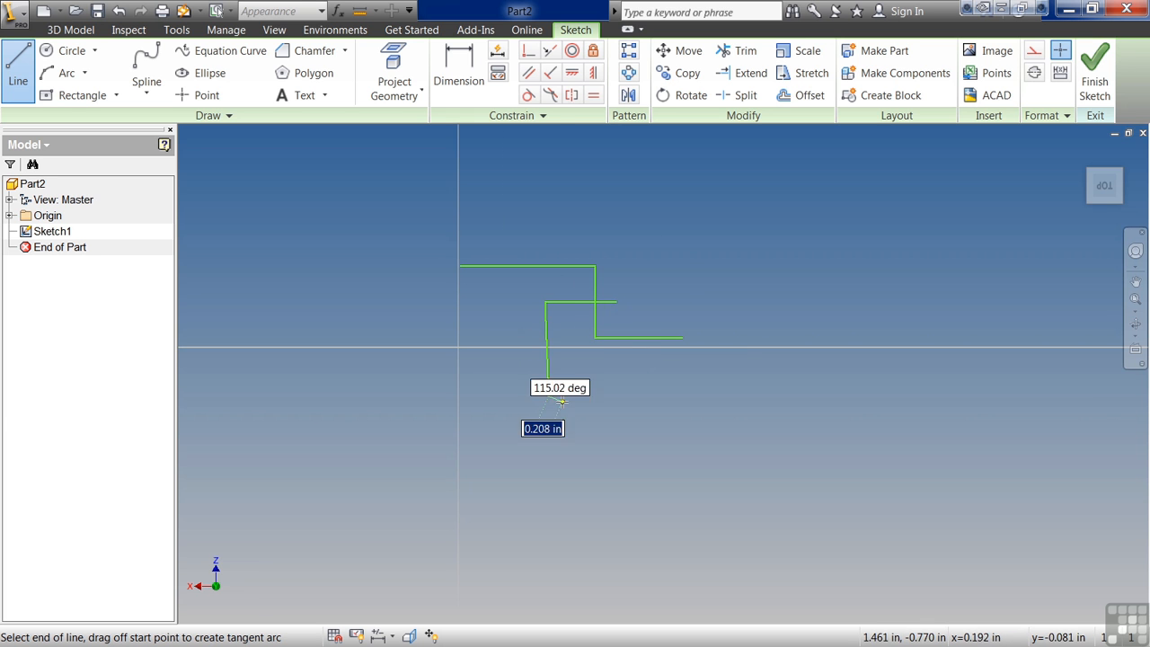
pyautogui.press('Escape')
# Step: Sketch a separate single horizontal line below the L-shaped lines
pyautogui.click(18, 68)
pyautogui.click(544, 441)
pyautogui.click(706, 440)
pyautogui.press('Escape')
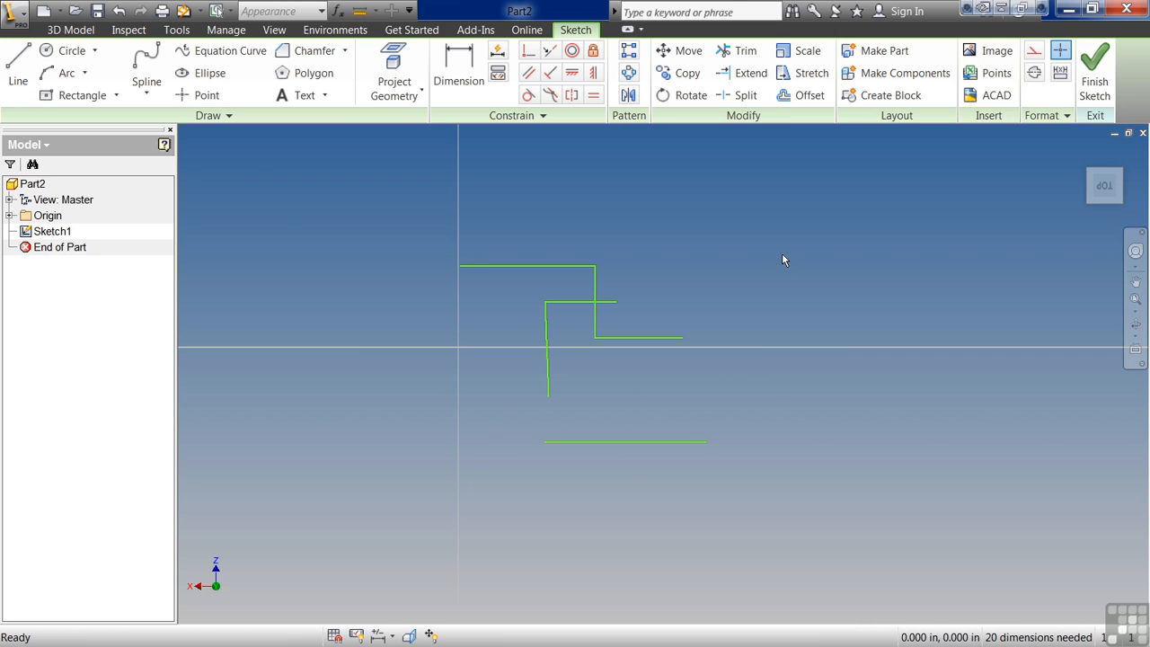
# Step: Offset the lower horizontal line to create two parallel copies beneath it, one between the original and the farther copy
pyautogui.click(801, 95)
pyautogui.click(613, 441)
pyautogui.click(615, 485)
pyautogui.click(616, 485)
pyautogui.click(618, 461)
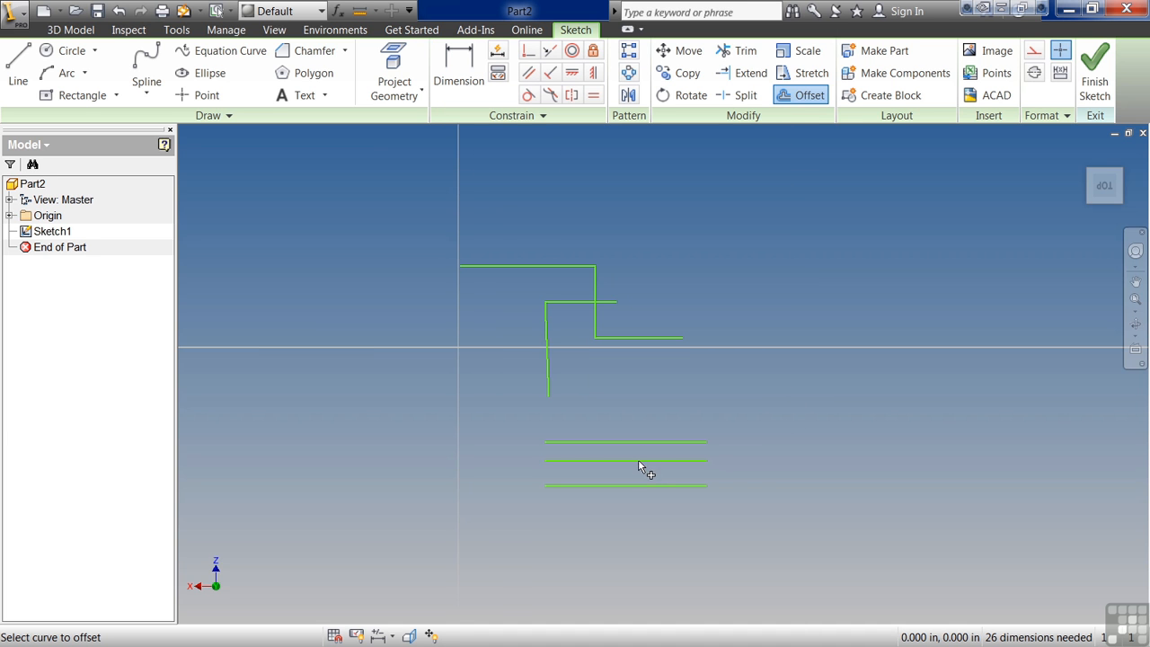
# Step: Trim the L's horizontal overhang past the vertical segment and remove the stepped chain's lower horizontal segment
pyautogui.press('Escape')
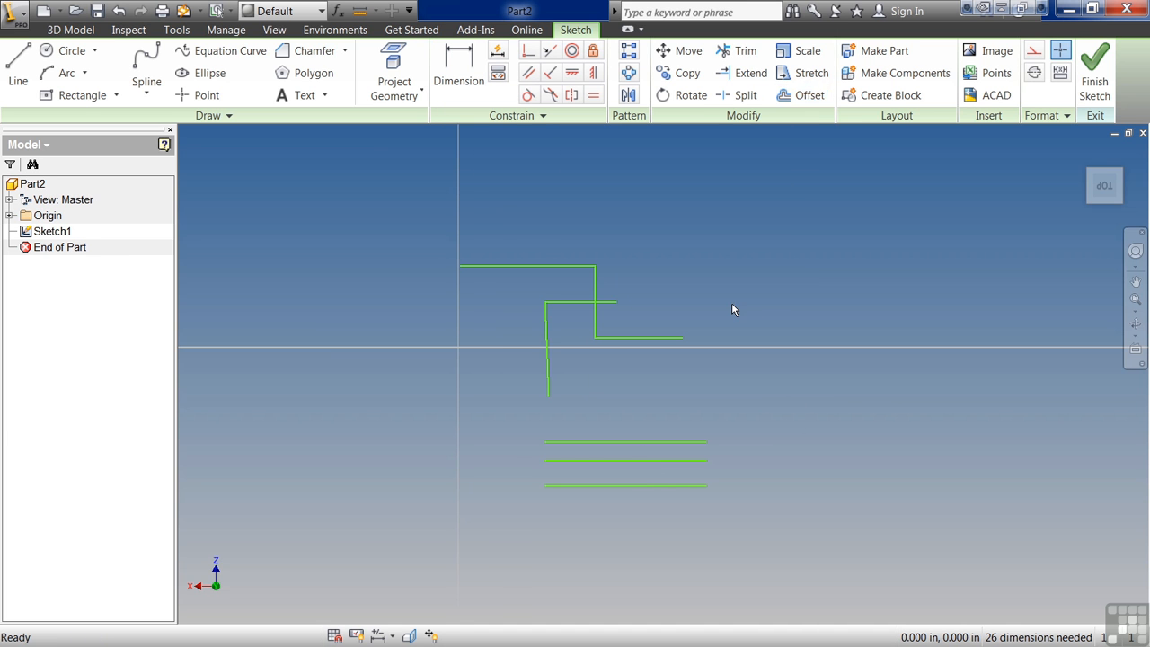
pyautogui.click(738, 51)
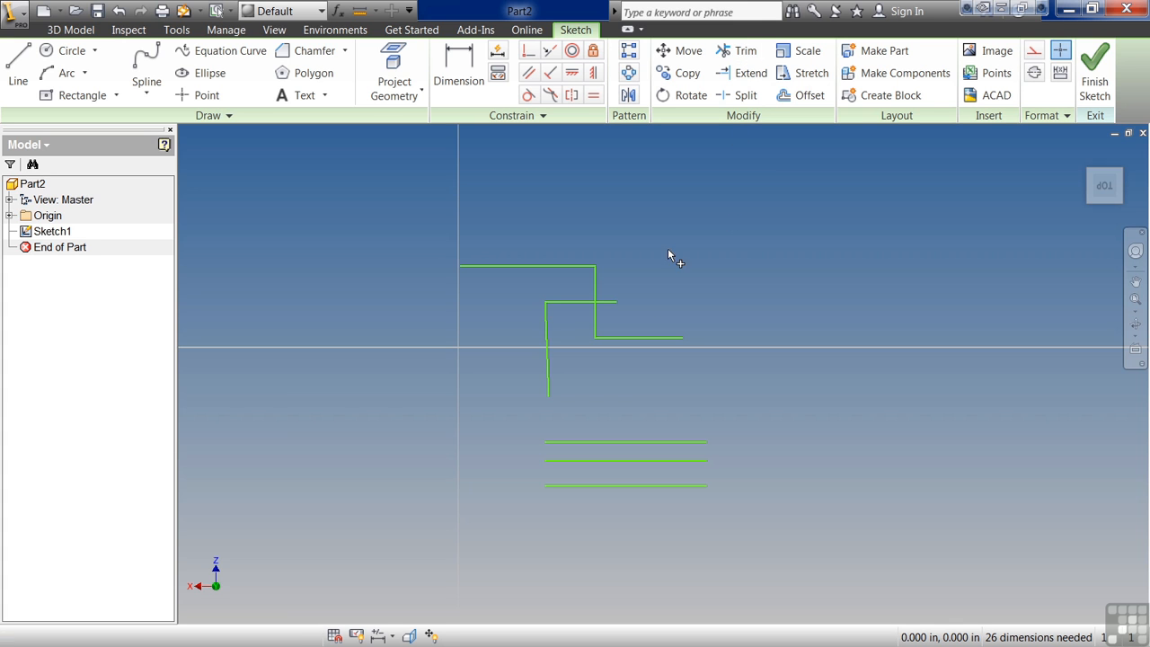
pyautogui.click(751, 53)
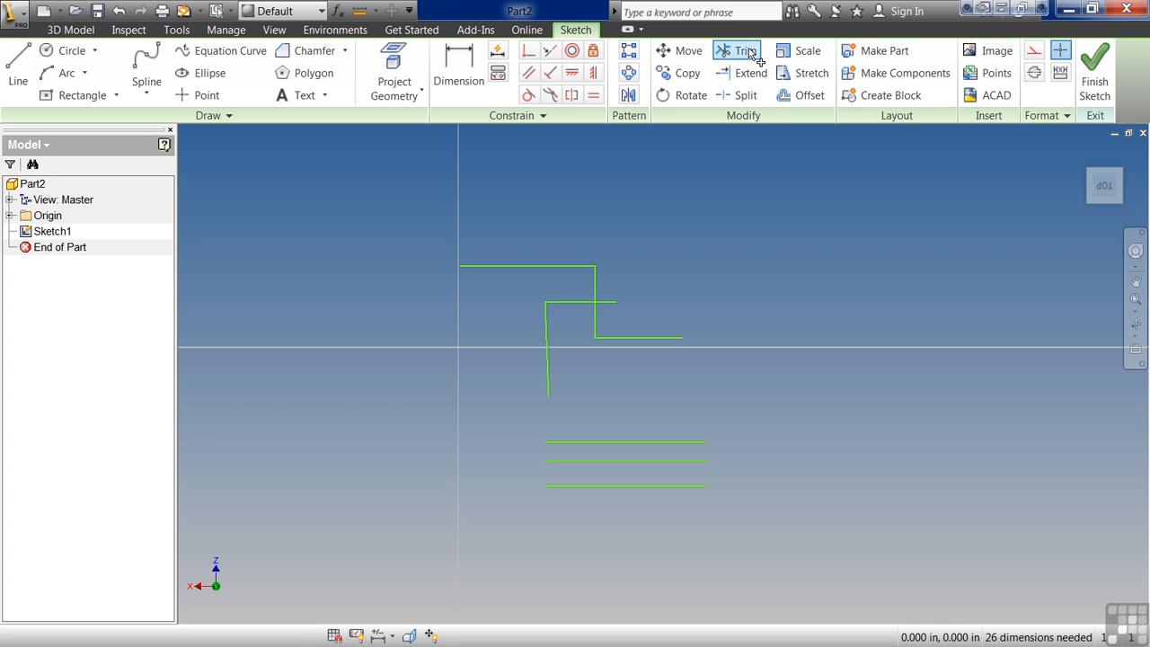
pyautogui.click(611, 301)
pyautogui.click(678, 339)
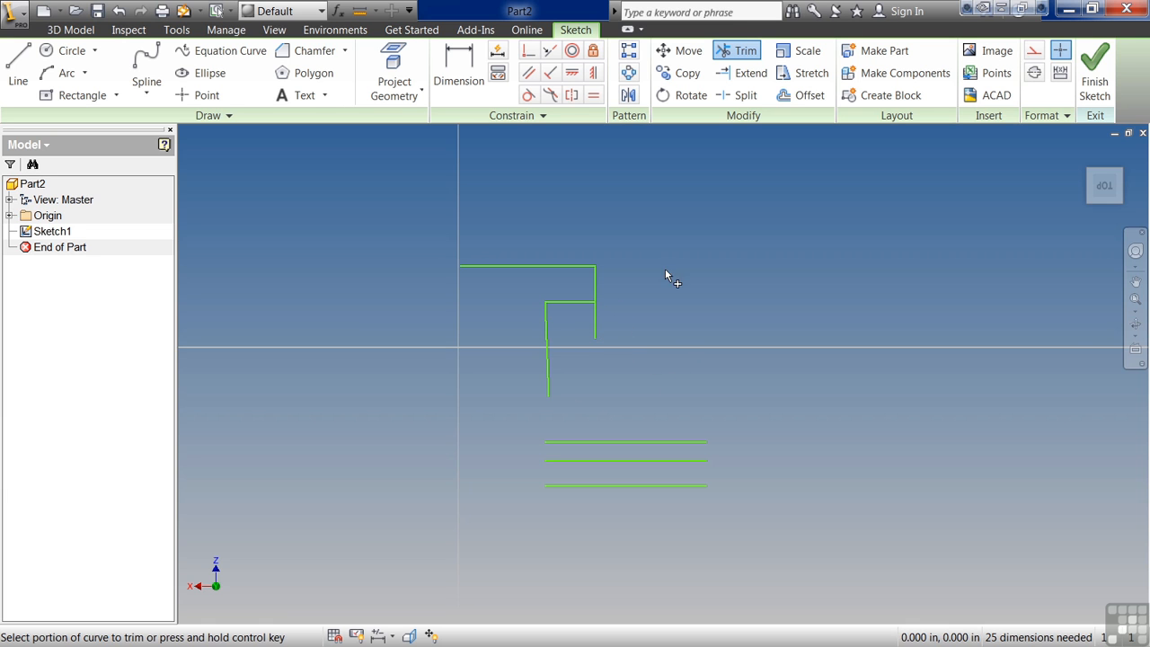
# Step: Extend the chain's vertical segment down to the uppermost parallel line, and move the L's vertical leg farther away from that segment
pyautogui.click(745, 73)
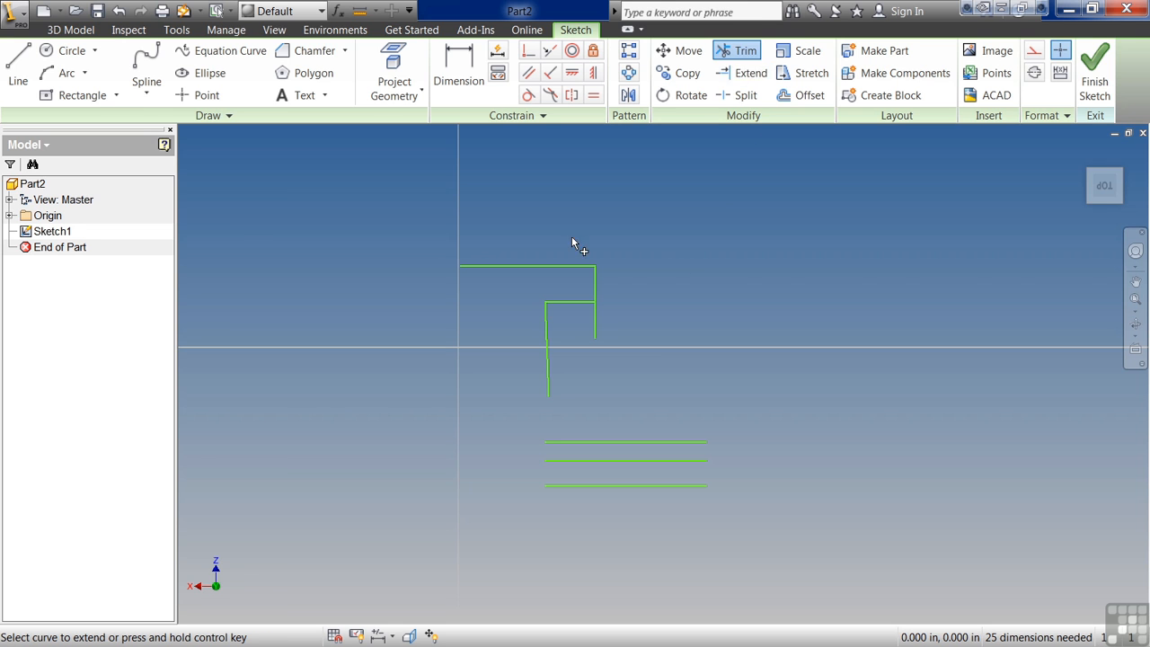
pyautogui.click(598, 326)
pyautogui.press('Escape')
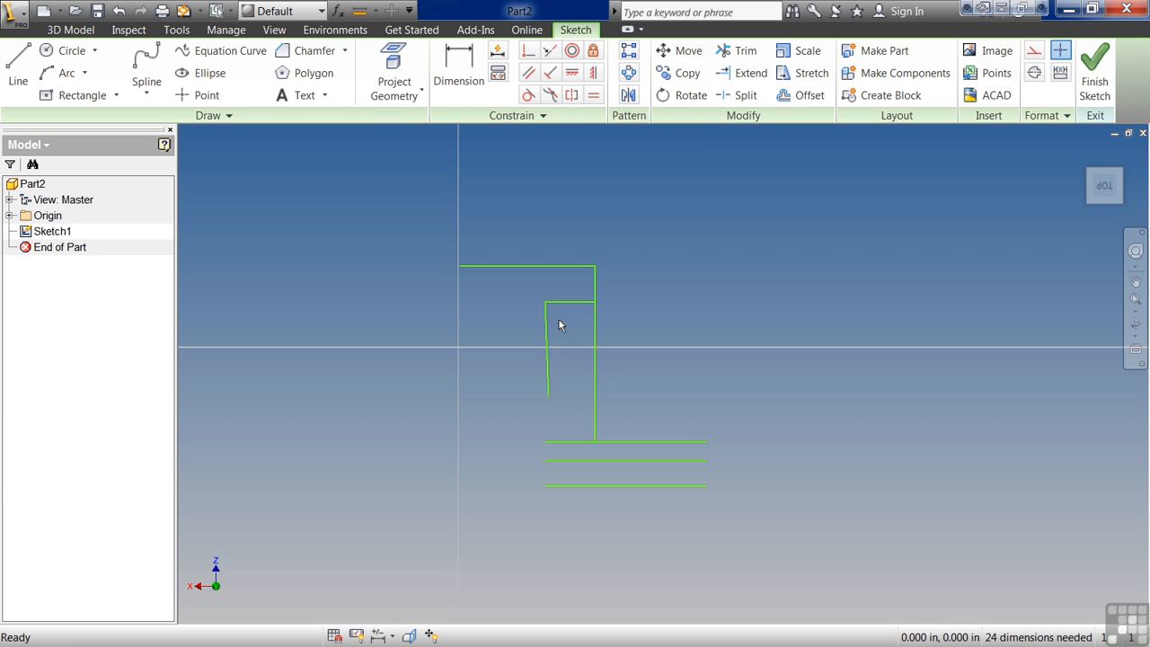
pyautogui.moveTo(547, 332); pyautogui.dragTo(513, 341)
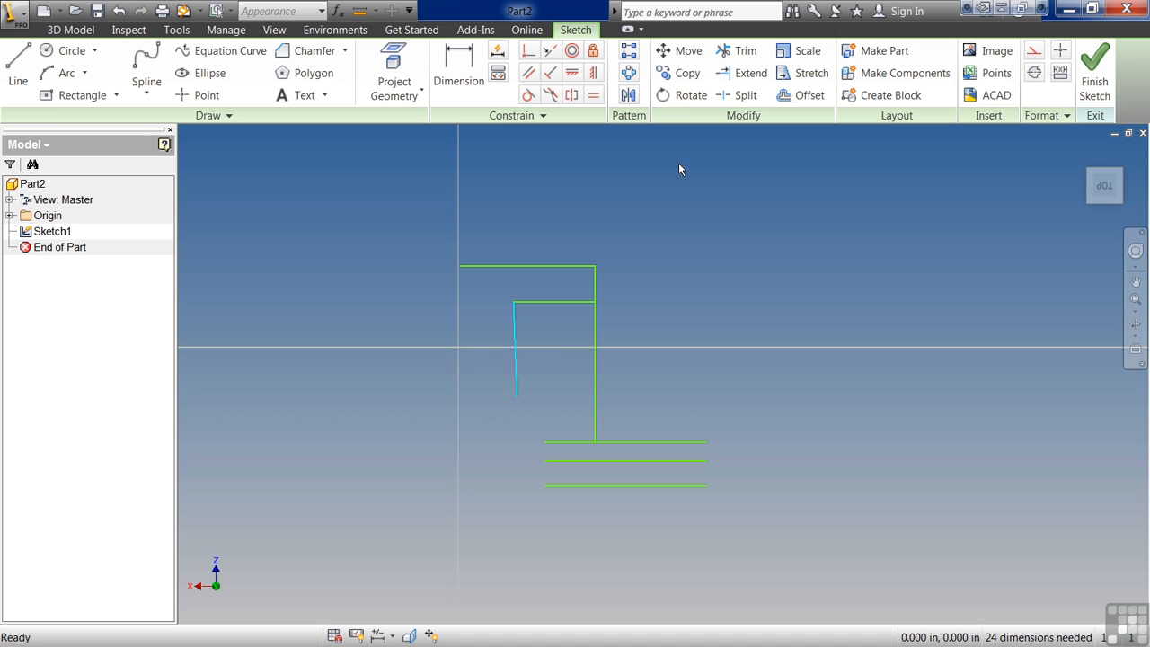
# Step: Rotate a copy of all sketch geometry 180 degrees about the chain's upper corner, allowing the constraints to other geometry to be removed
pyautogui.click(683, 95)
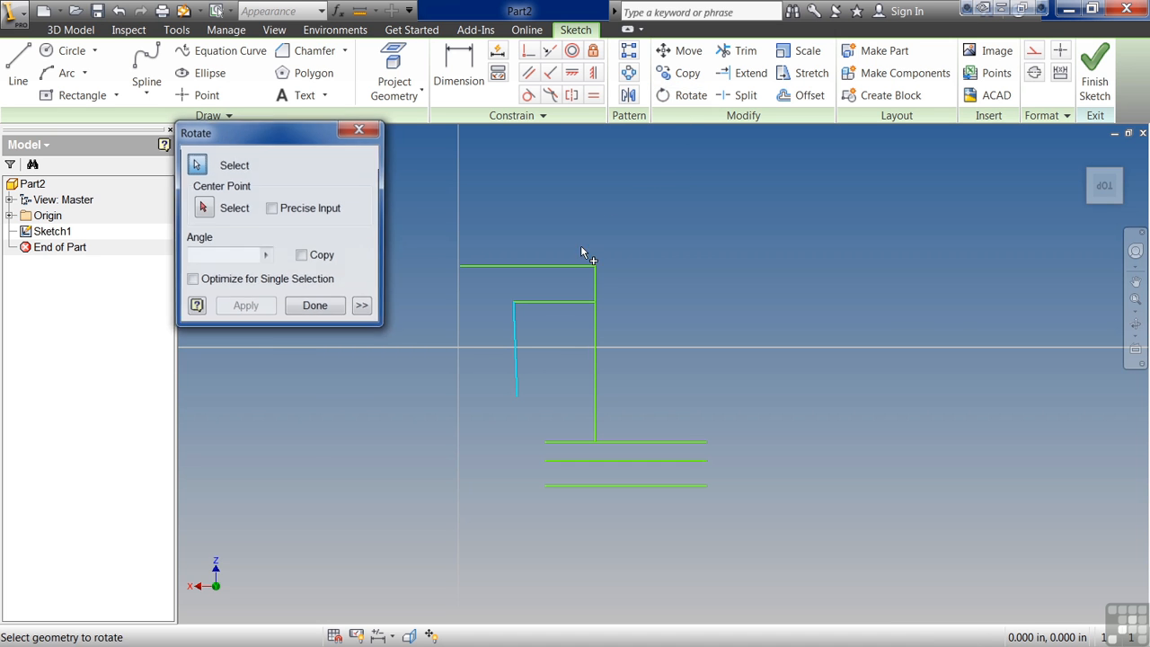
pyautogui.moveTo(723, 203); pyautogui.dragTo(505, 515)
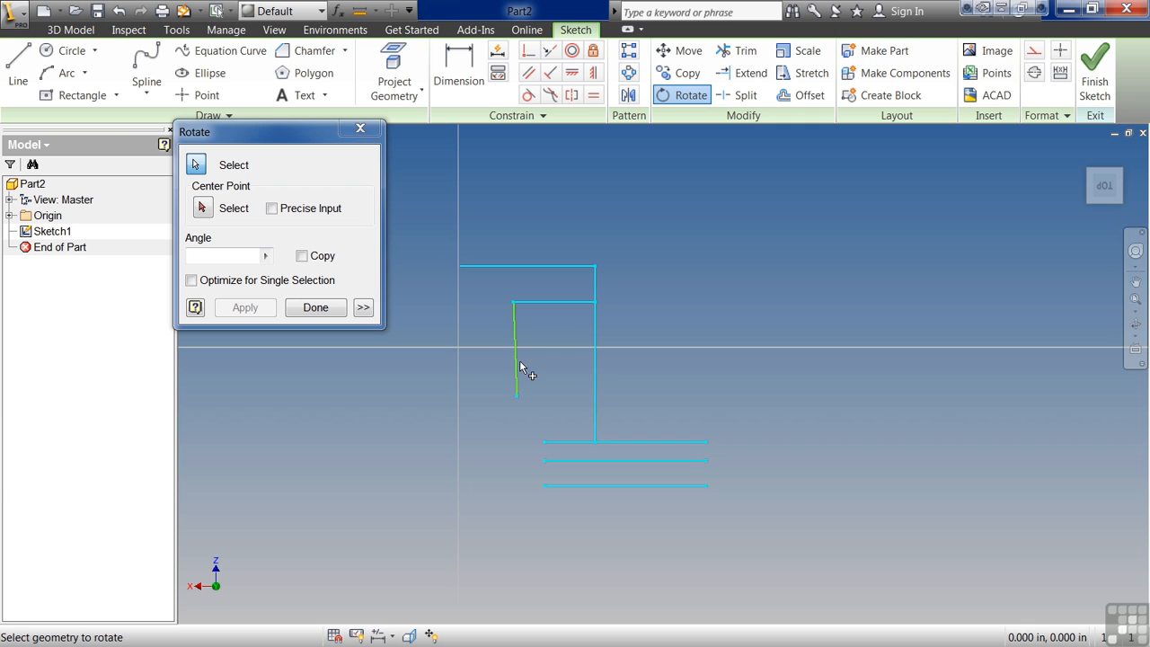
pyautogui.click(203, 209)
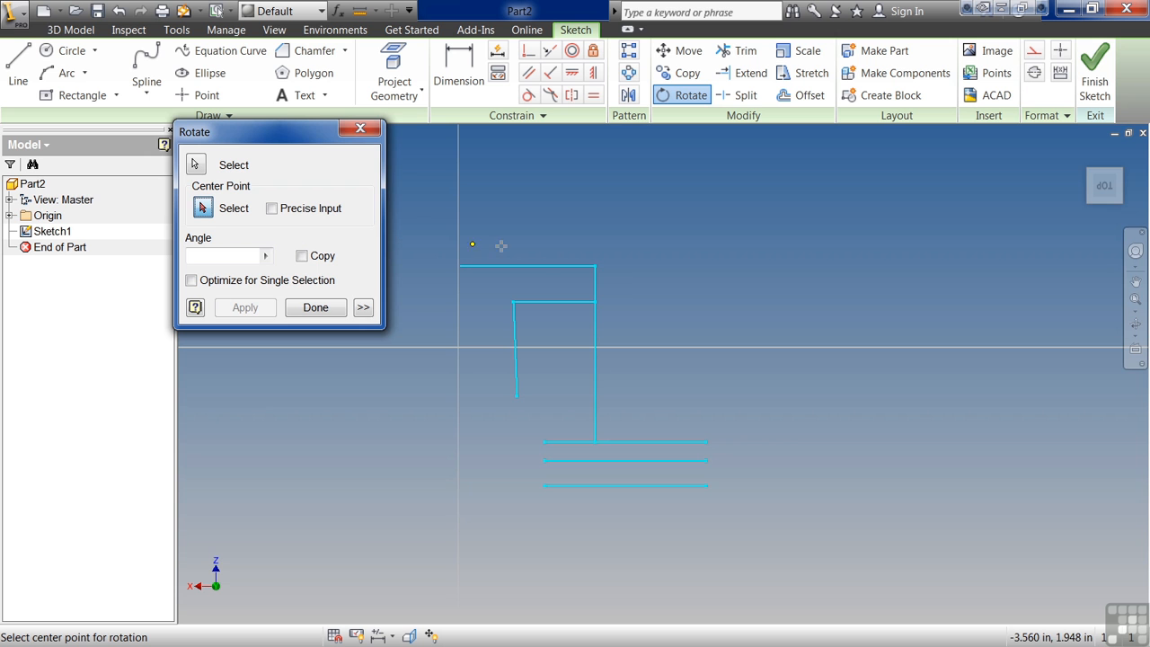
pyautogui.click(595, 266)
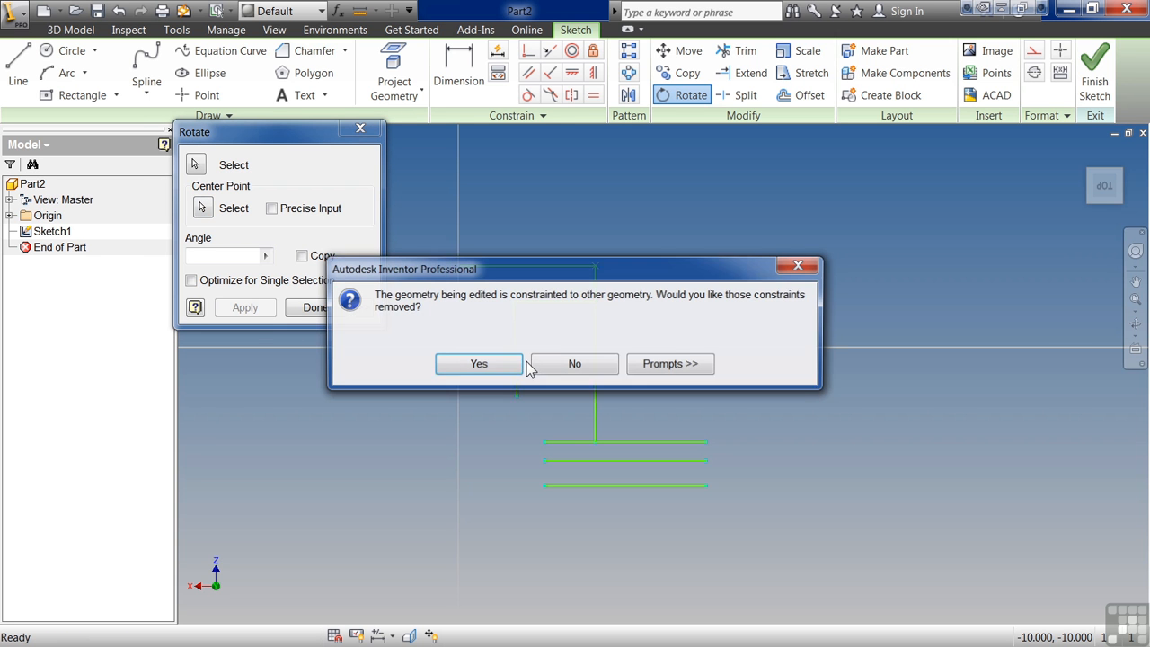
pyautogui.click(482, 365)
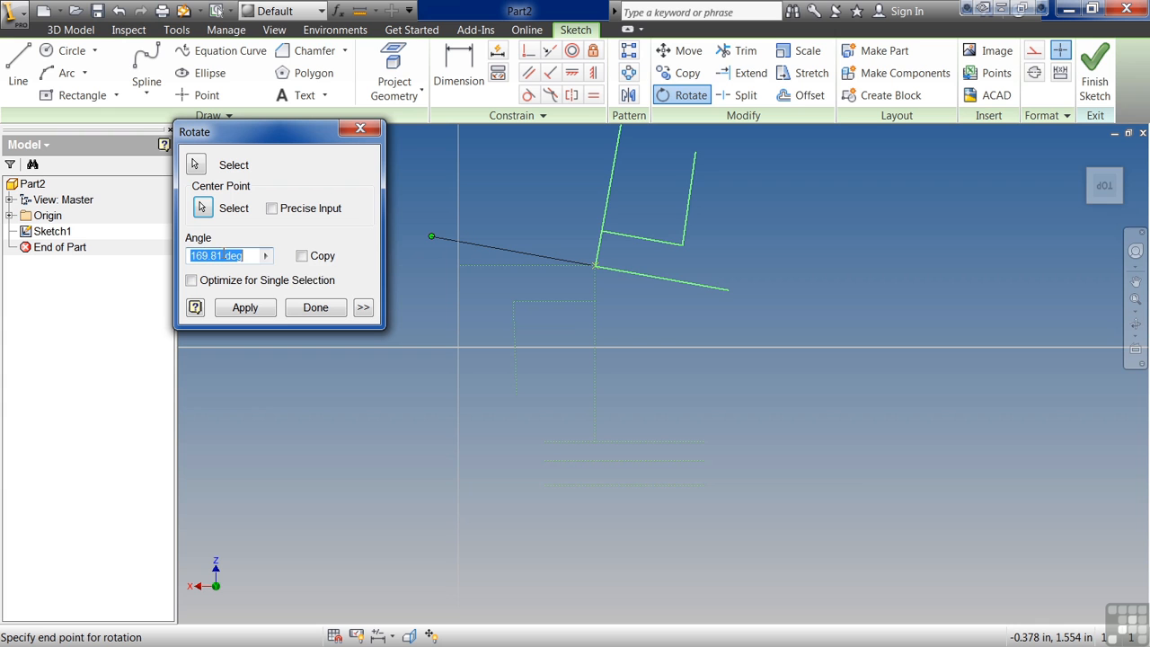
pyautogui.write('180')
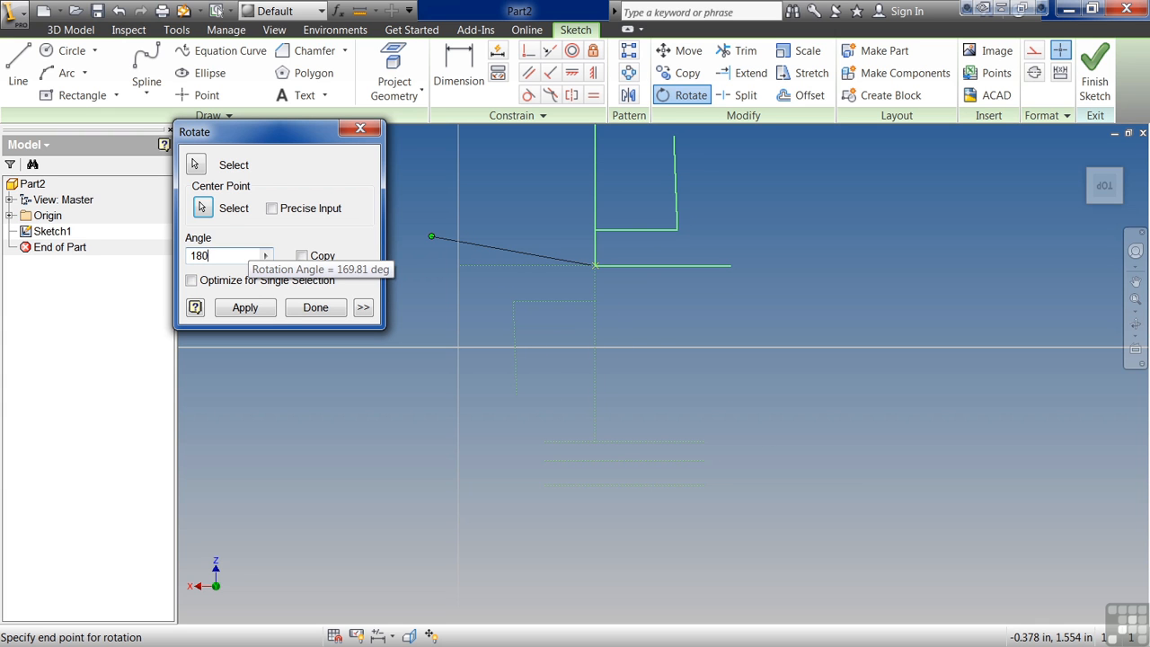
pyautogui.click(301, 256)
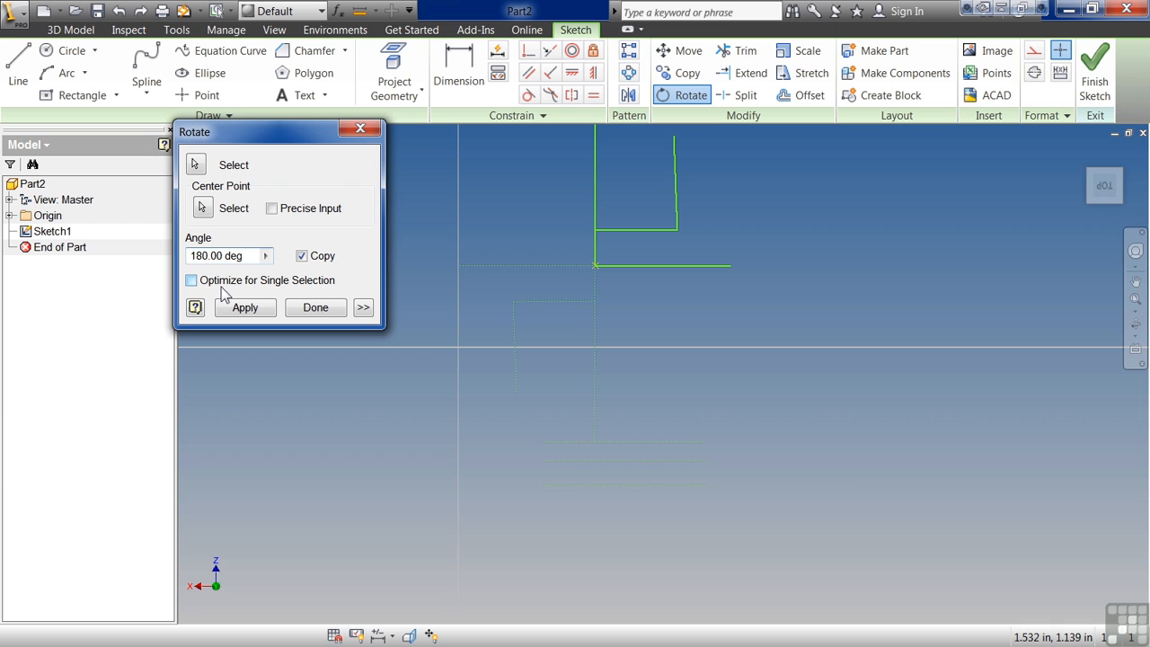
pyautogui.click(365, 310)
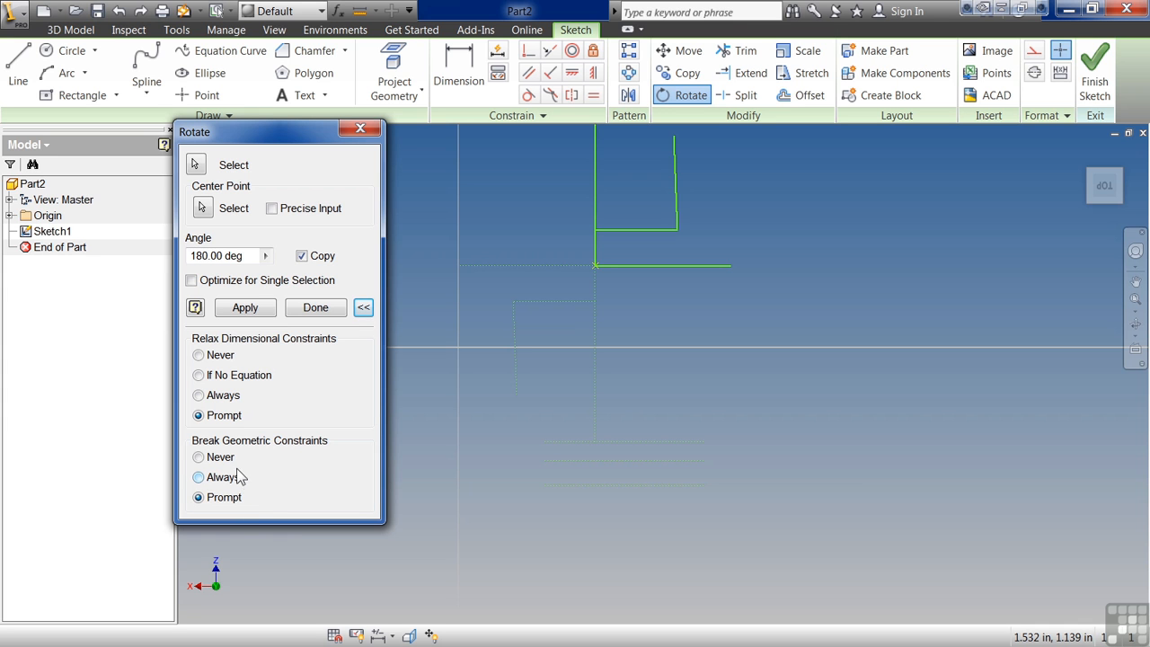
pyautogui.click(257, 307)
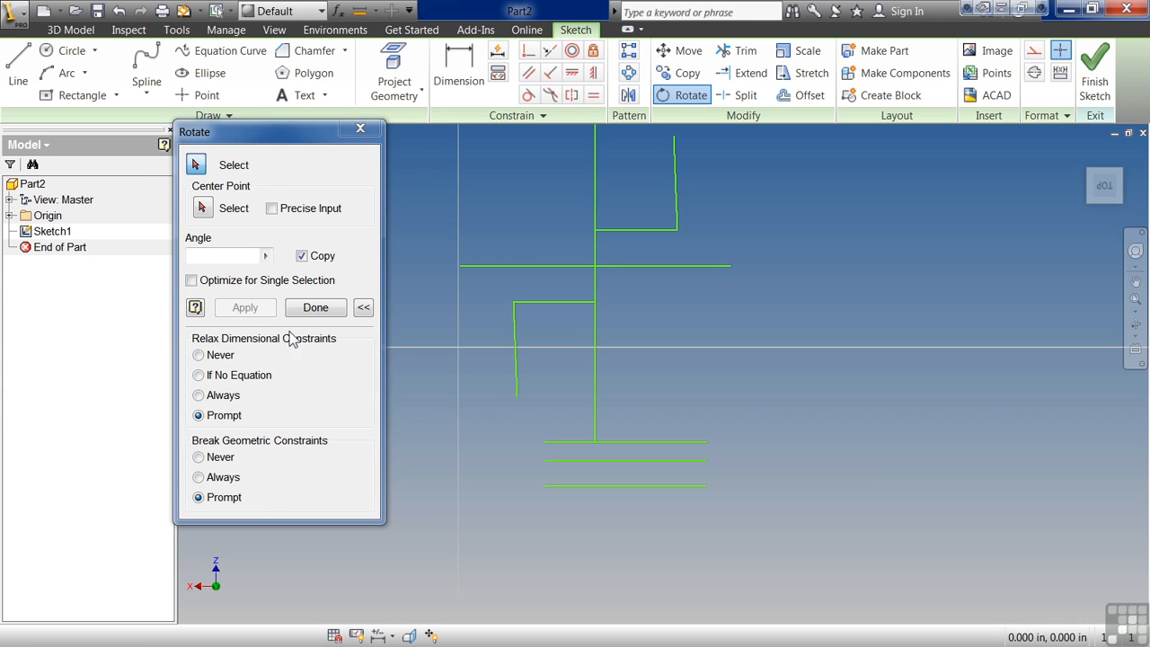
pyautogui.click(316, 308)
pyautogui.scroll(3, 519, 393)
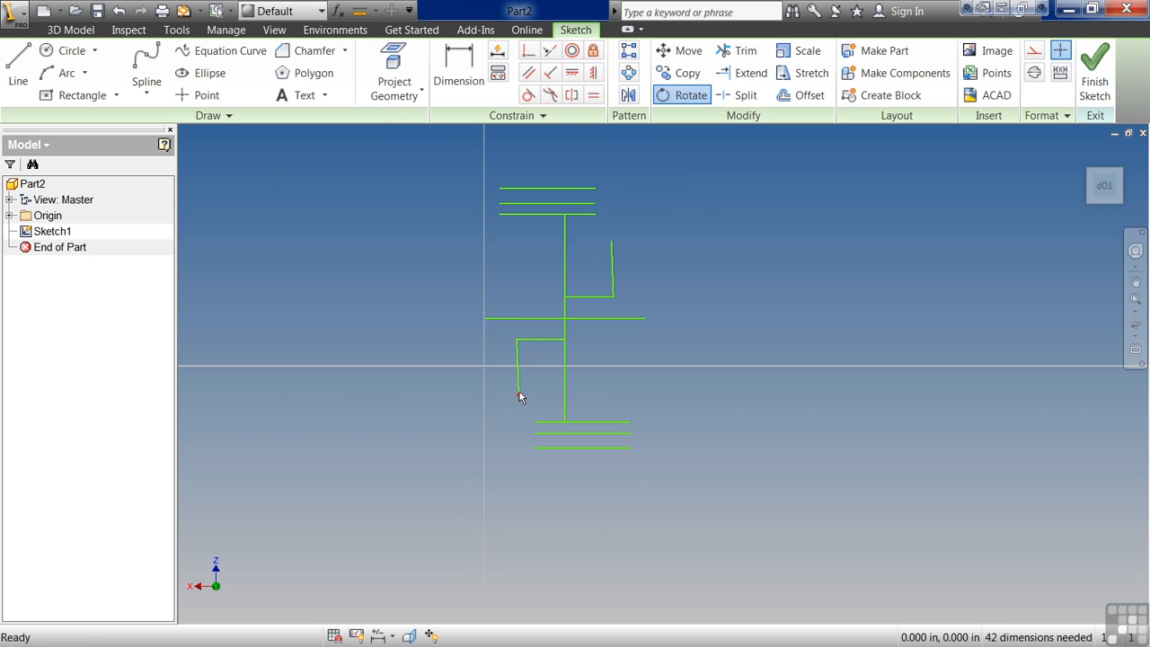
pyautogui.moveTo(705, 375); pyautogui.dragTo(666, 442, button='middle')
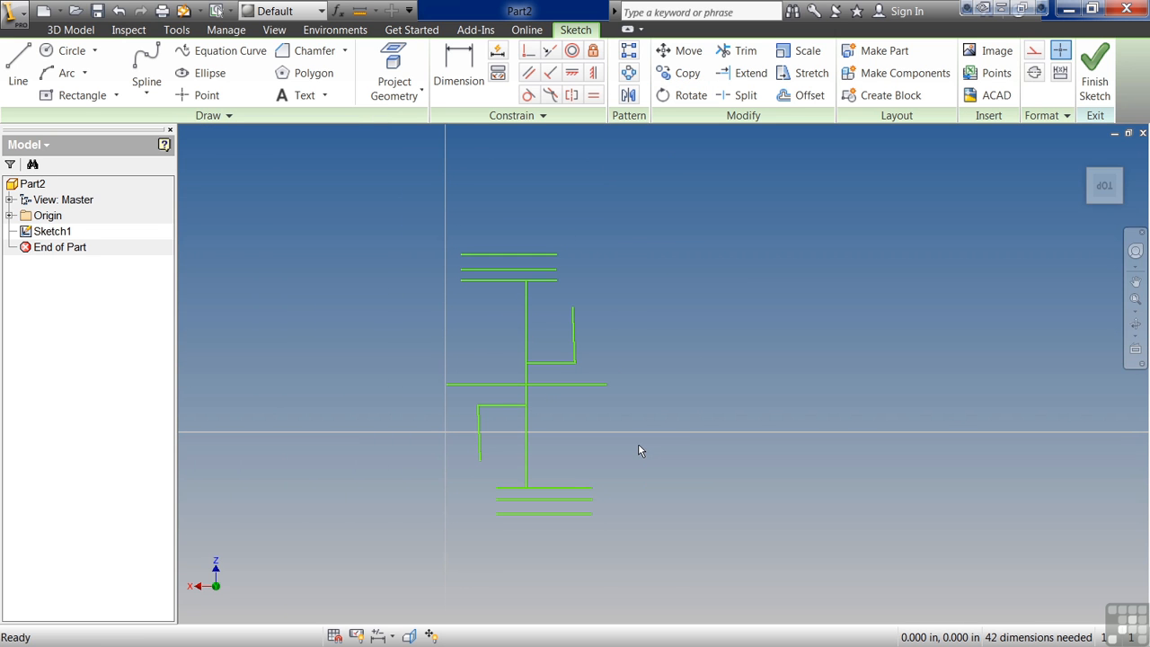